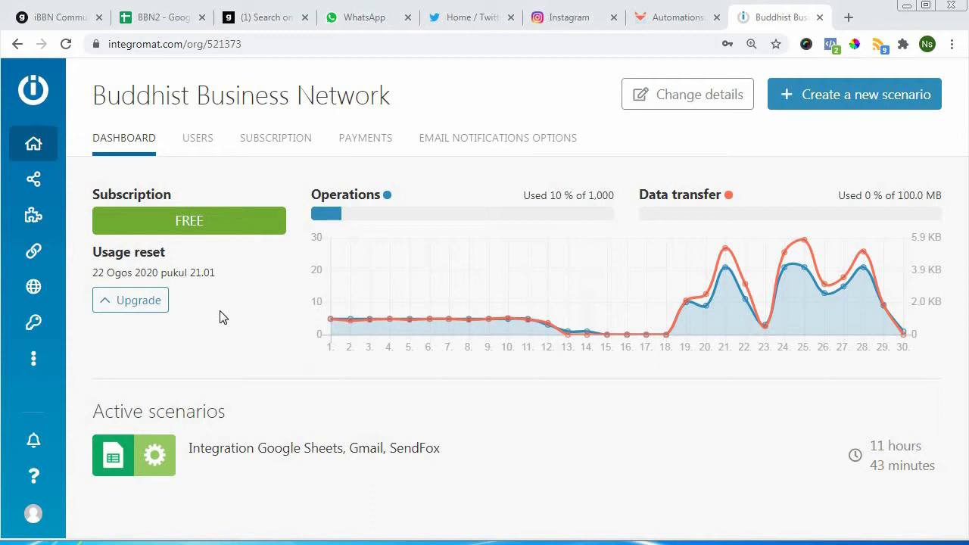
Create a new scenario for Buddhist Business Network and skip the selection of services to integrate.
mouse_move(26, 156)
mouse_move(65, 194)
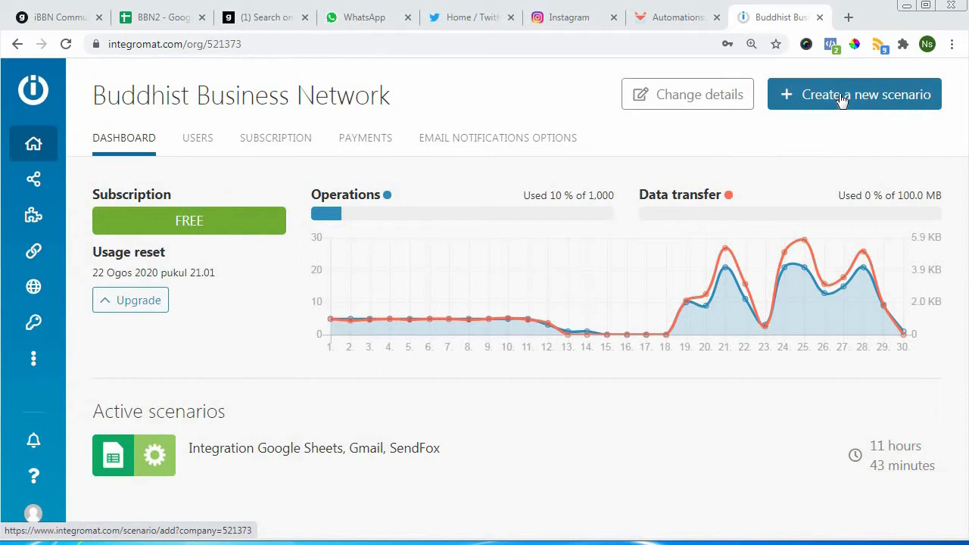
click(842, 101)
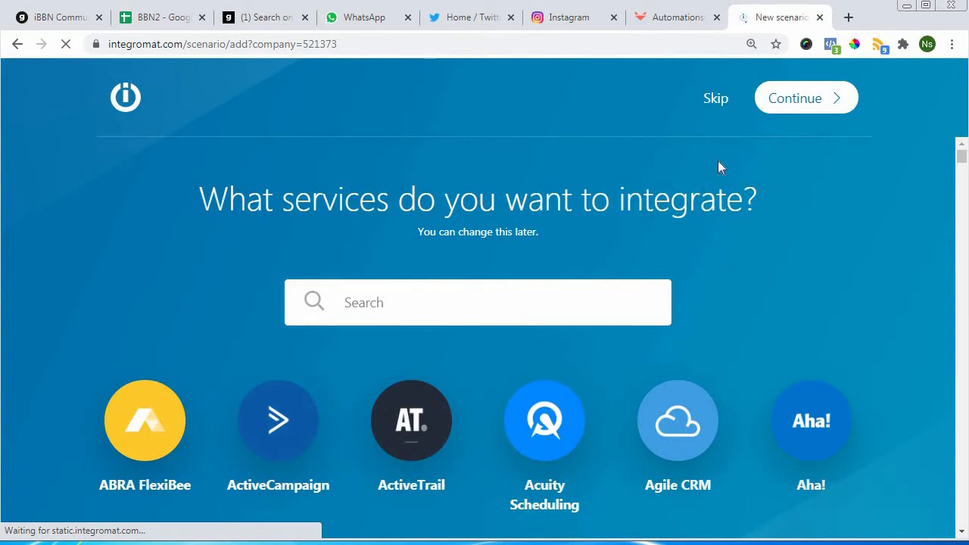
click(715, 98)
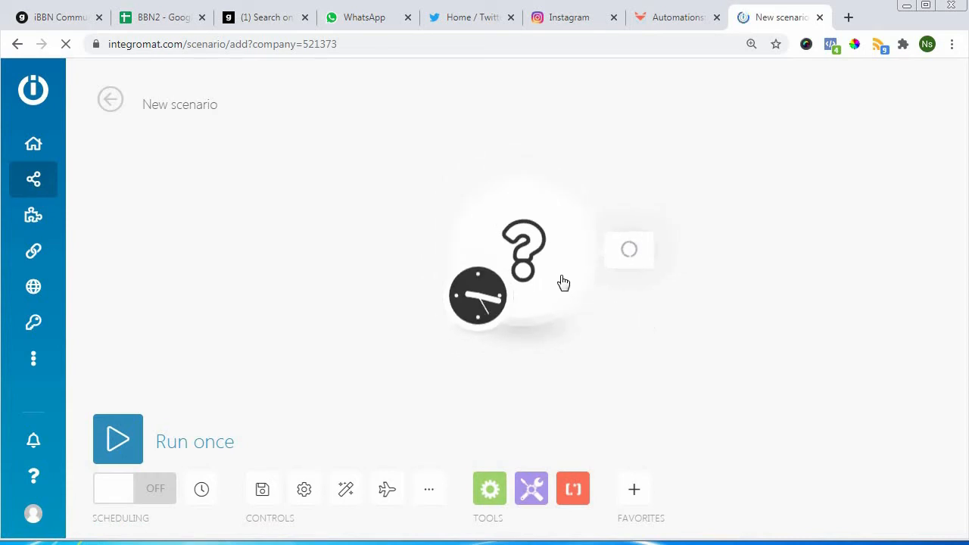
Schedule the scenario to run every day and open its run time for editing.
click(512, 301)
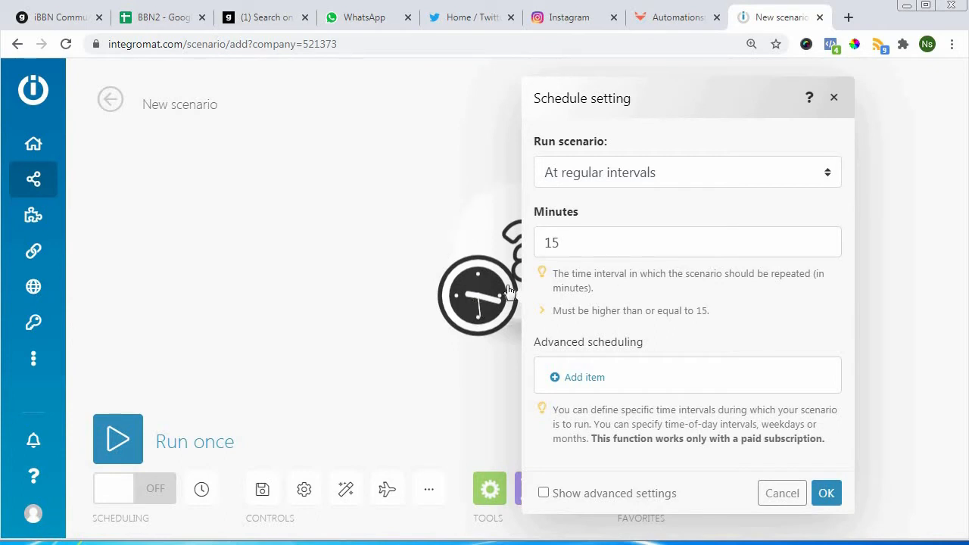
click(811, 177)
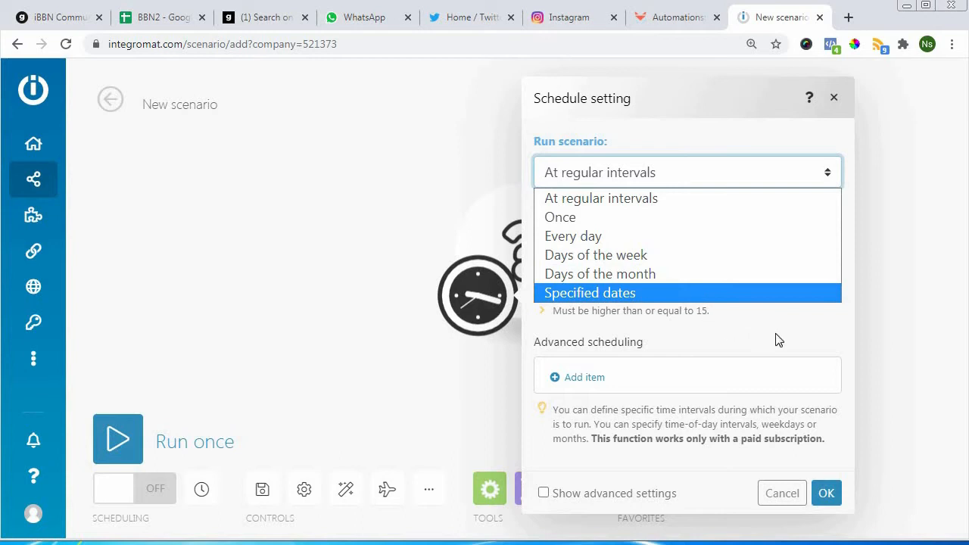
click(627, 235)
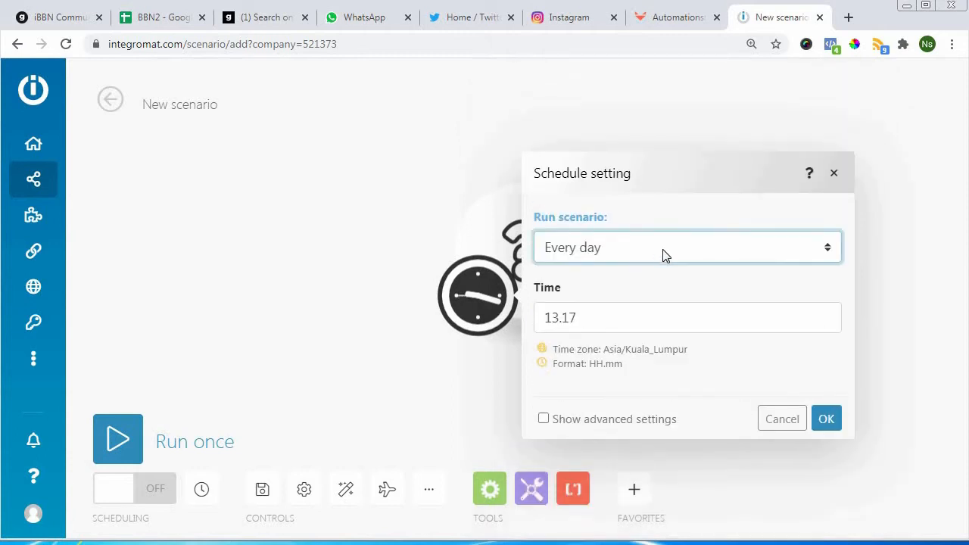
click(610, 317)
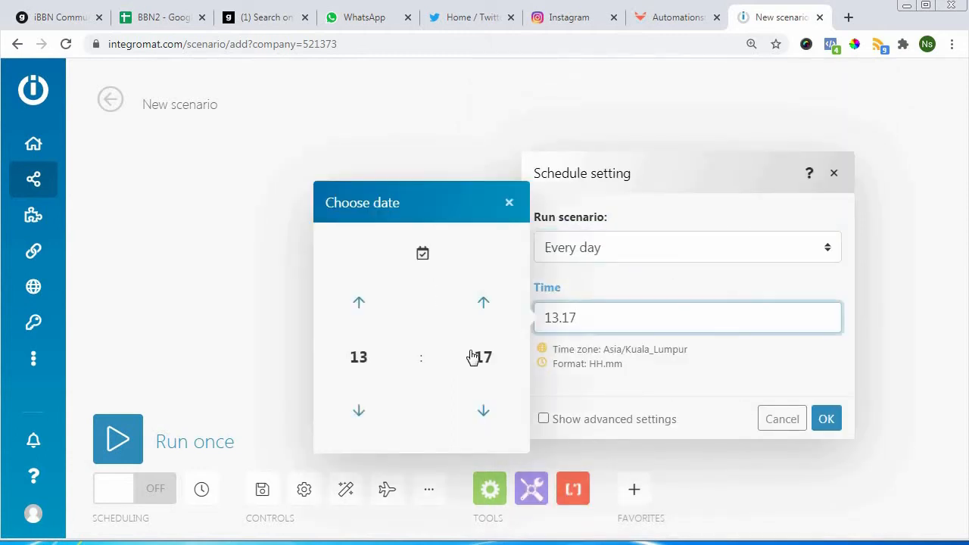
click(358, 411)
click(359, 411)
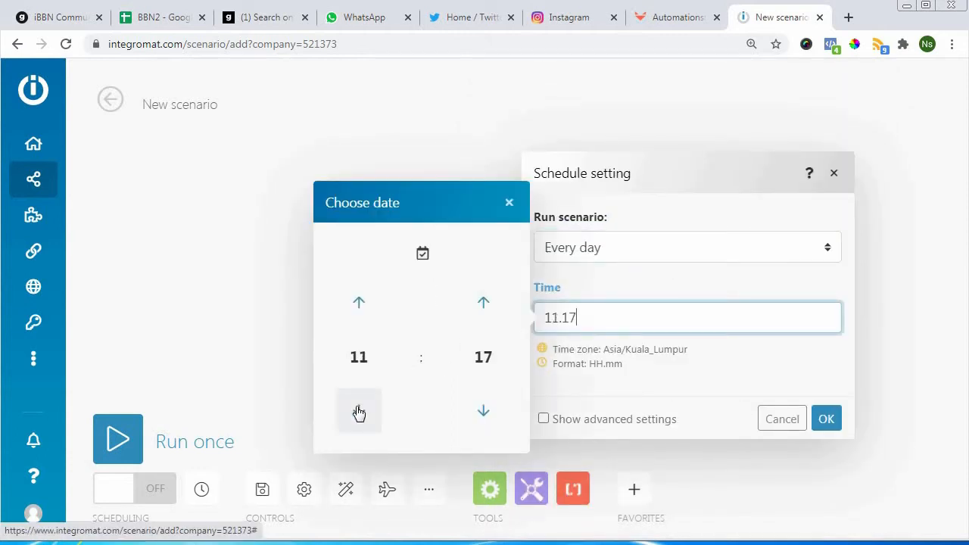
click(365, 314)
click(366, 314)
click(366, 315)
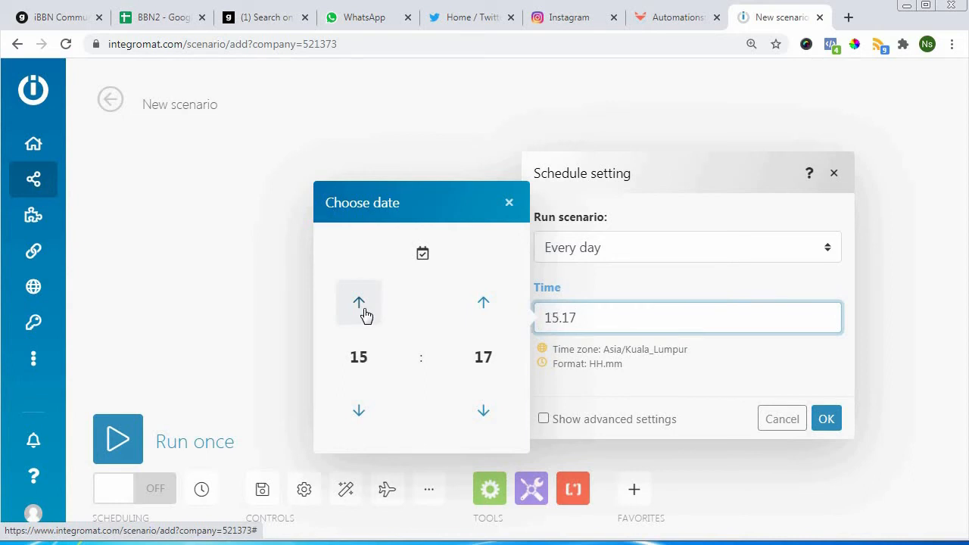
click(365, 315)
click(365, 314)
click(365, 315)
click(366, 315)
click(359, 411)
click(359, 410)
click(359, 411)
click(359, 411)
Set the daily run time to 08.00 by picking hour 08 and minute 00.
click(372, 359)
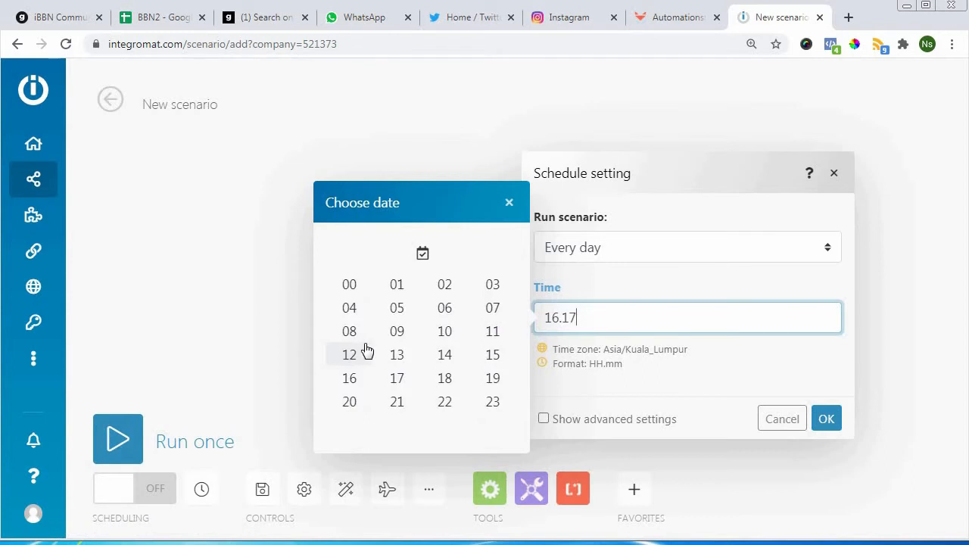
click(350, 330)
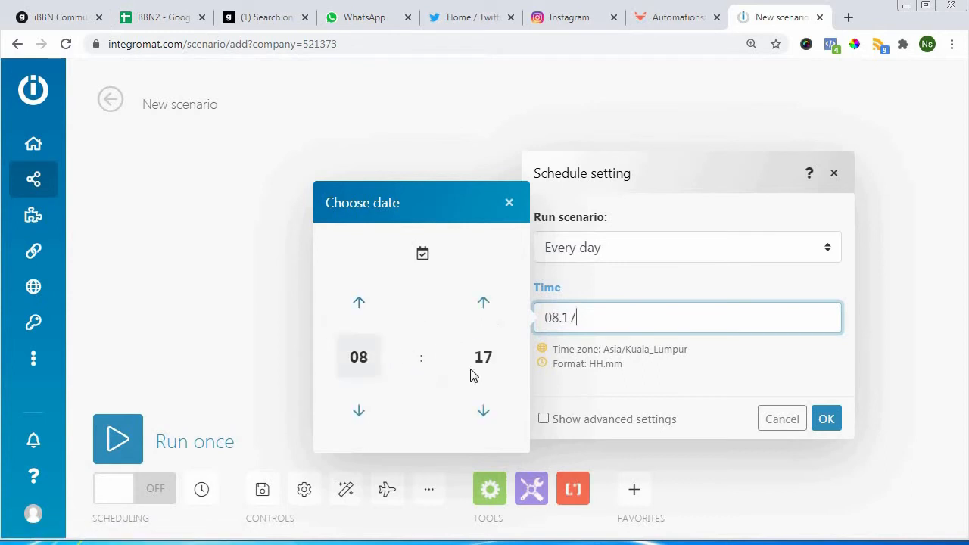
click(485, 363)
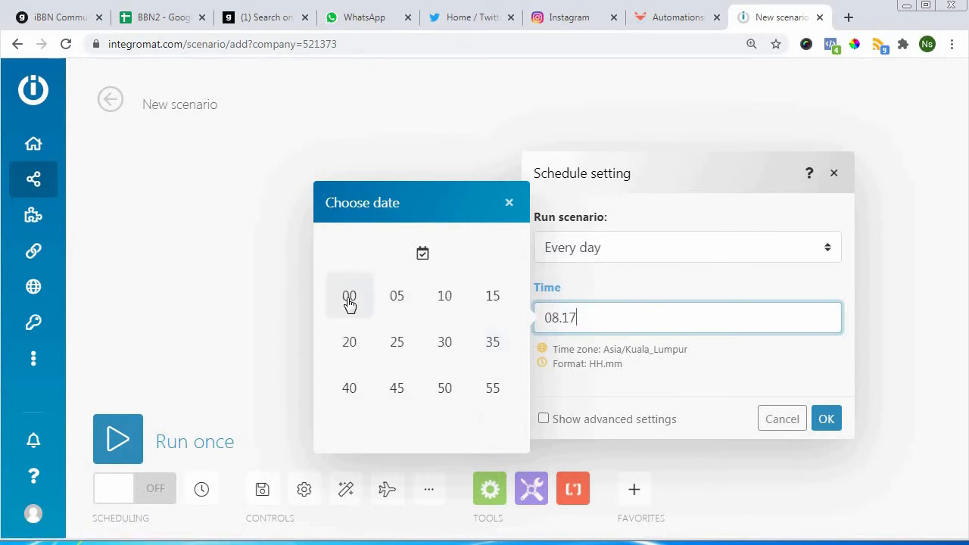
click(348, 304)
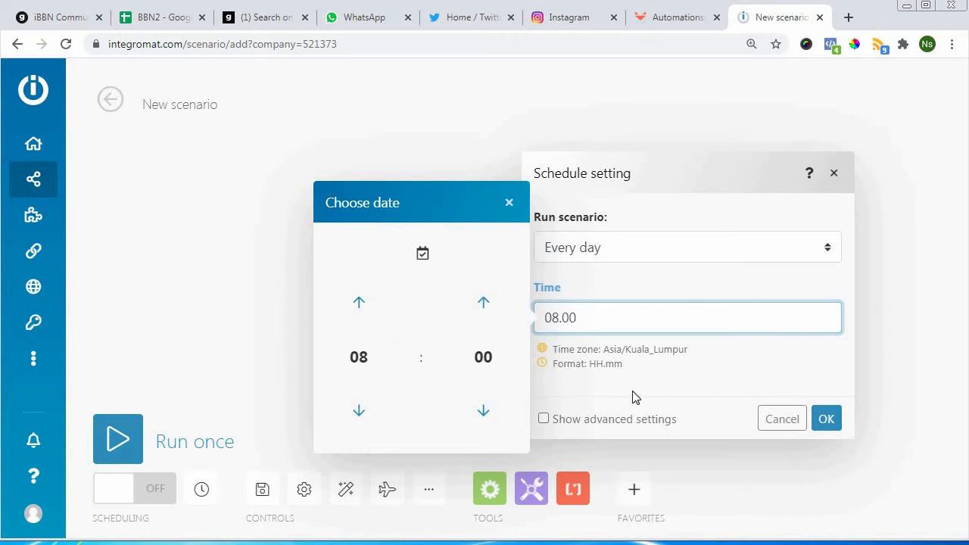
click(691, 394)
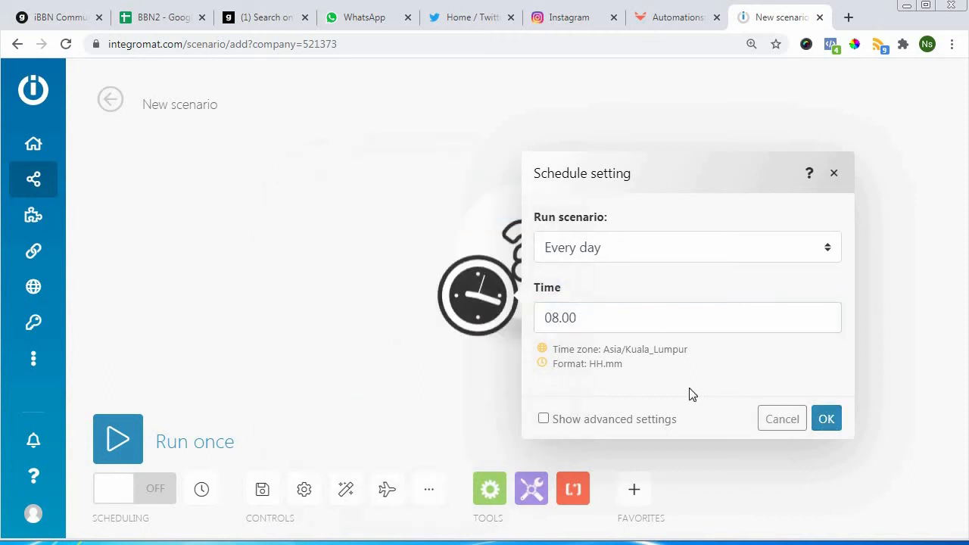
Show the advanced schedule settings and set the start date to 31/07/2020.
click(640, 420)
scroll(681, 394, down, 1)
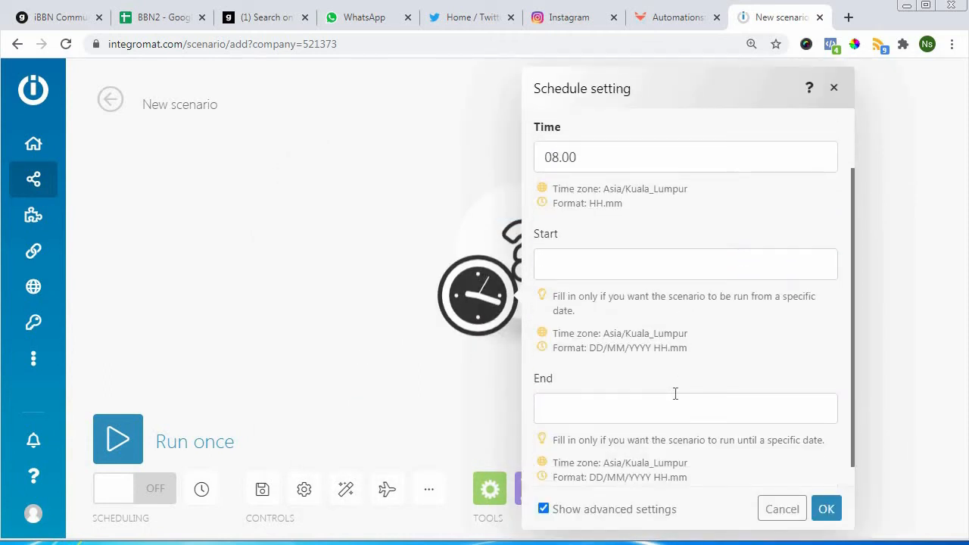
scroll(655, 392, up, 1)
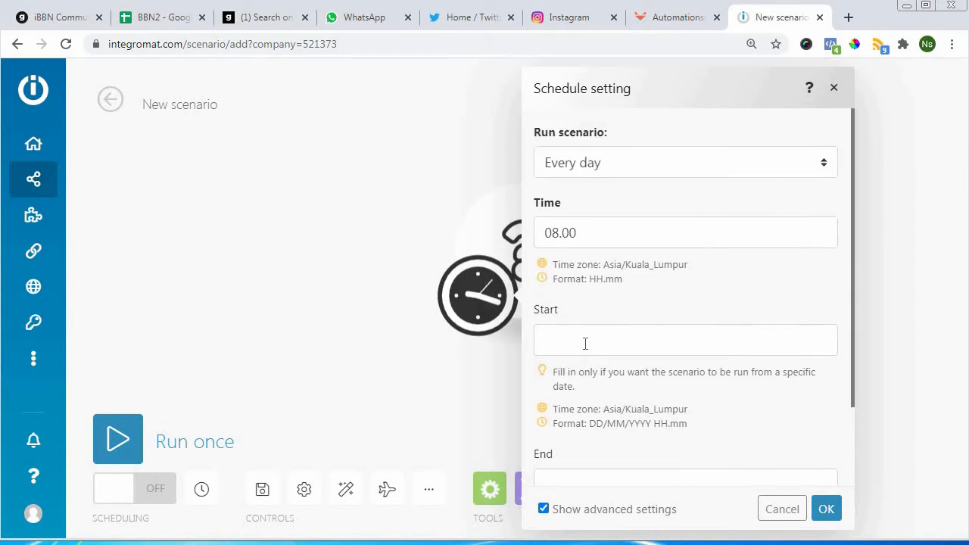
click(585, 343)
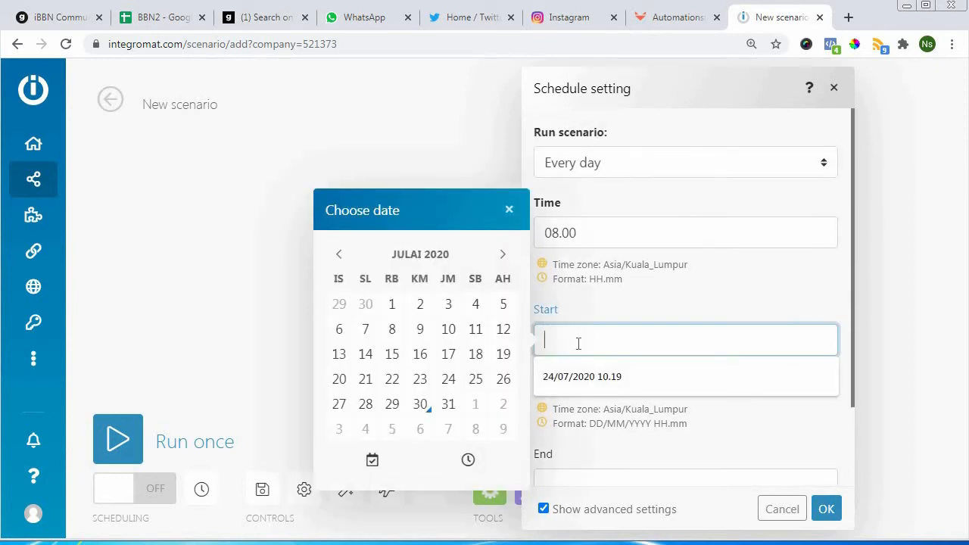
click(451, 407)
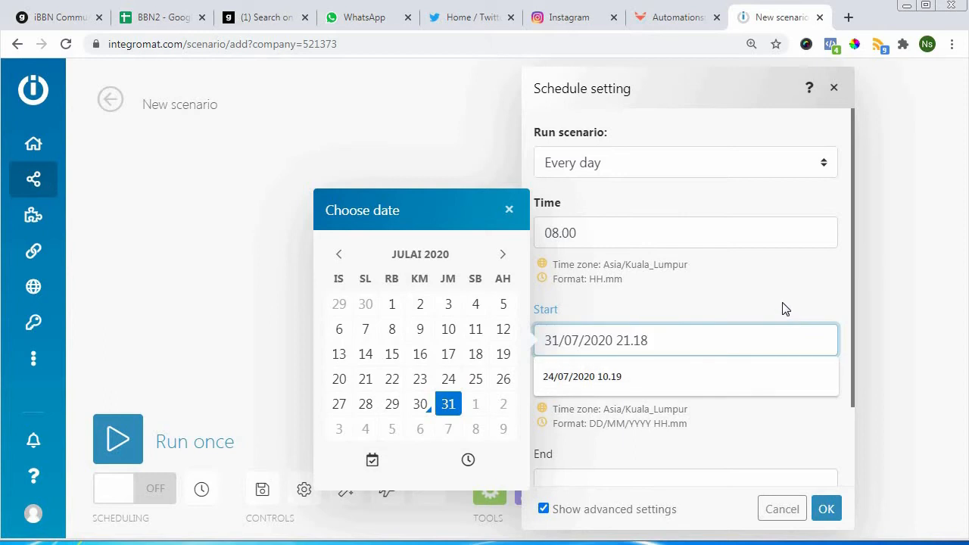
Set the time of the schedule's start to 08:00, leave the end date empty and accept the schedule.
click(783, 309)
click(662, 342)
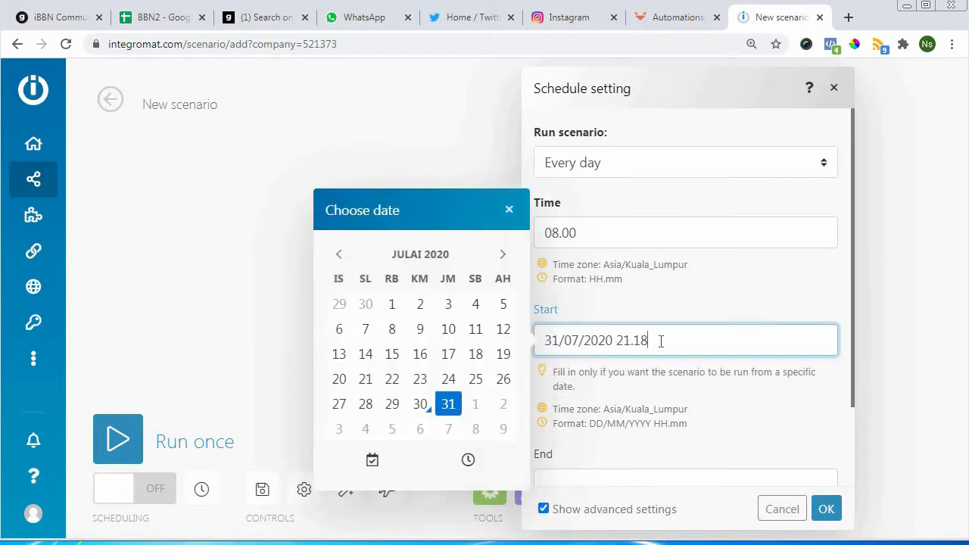
key(BackSpace)
key(BackSpace)
key(BackSpace)
key(BackSpace)
key(BackSpace)
text(08:0)
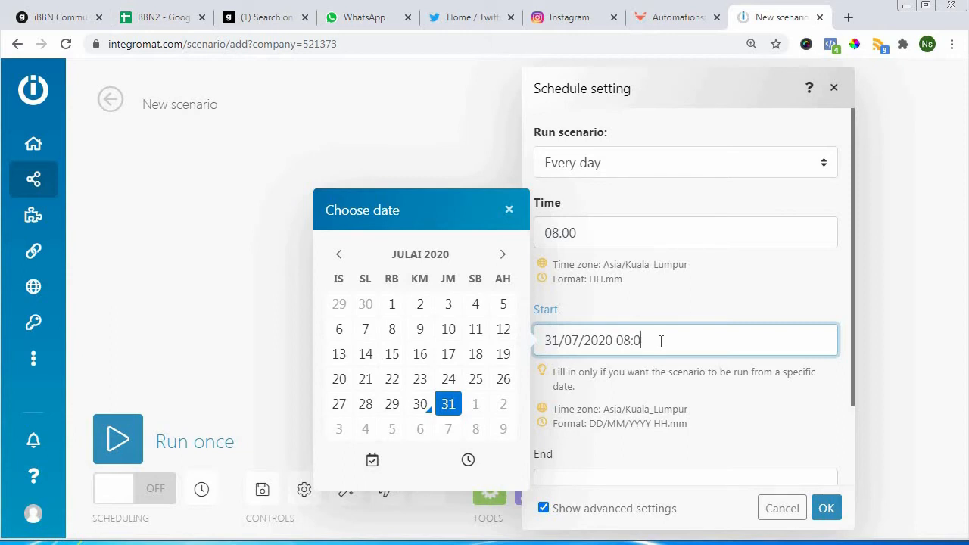
click(786, 297)
scroll(720, 406, down, 2)
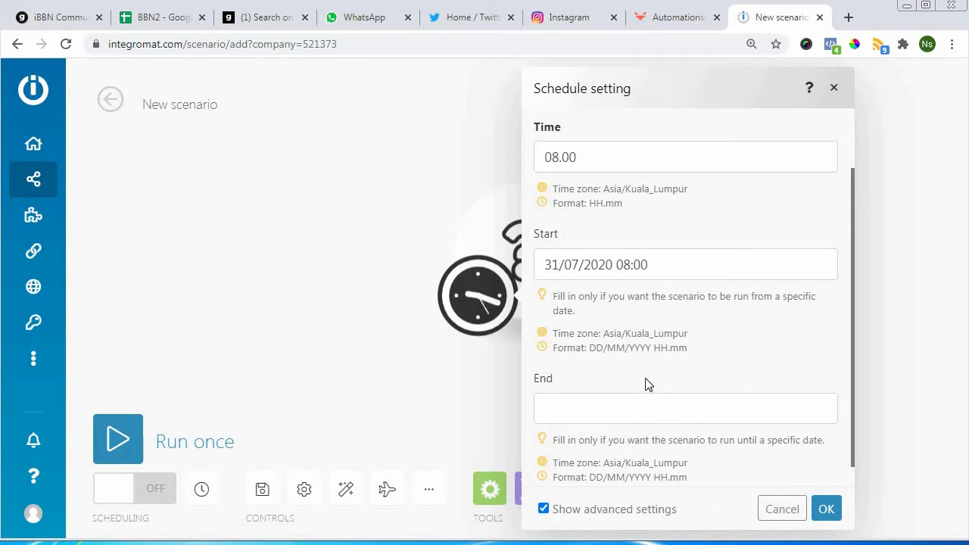
scroll(644, 385, up, 2)
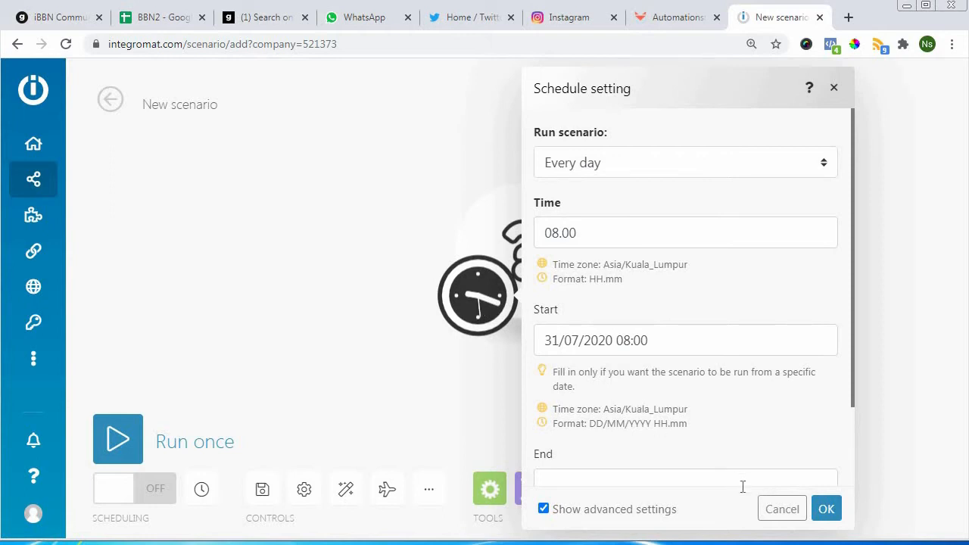
click(826, 510)
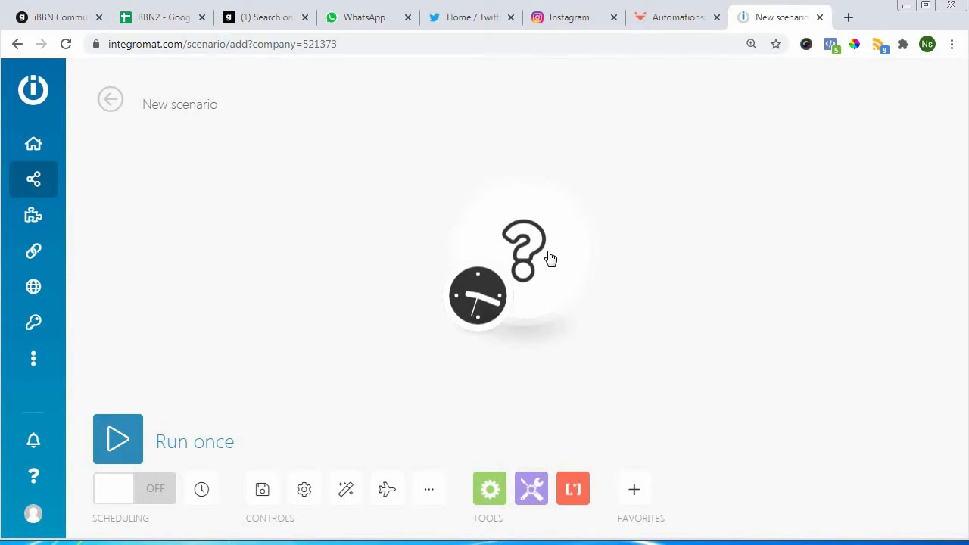
Search the apps for "sheets" and choose Google Sheets for the scenario's empty first module.
click(524, 253)
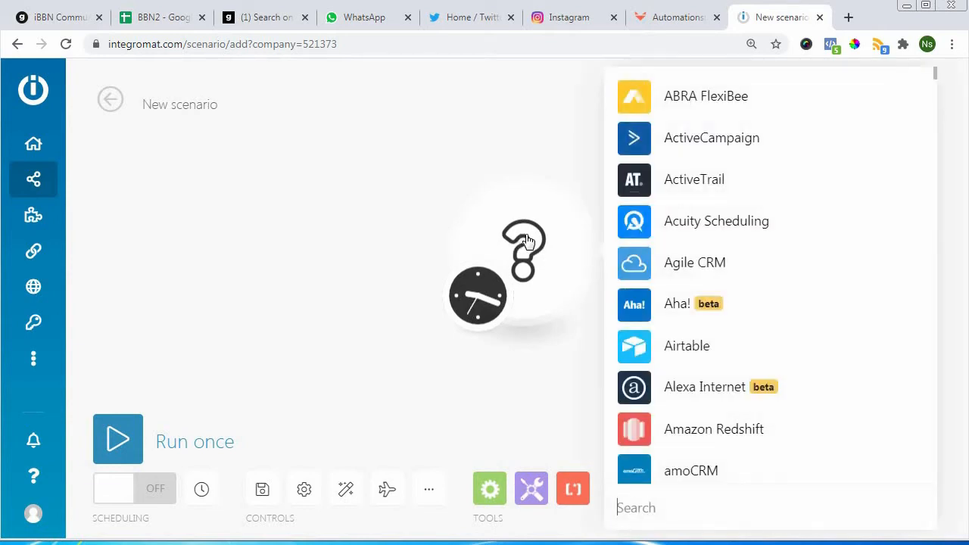
scroll(660, 507, down, 1)
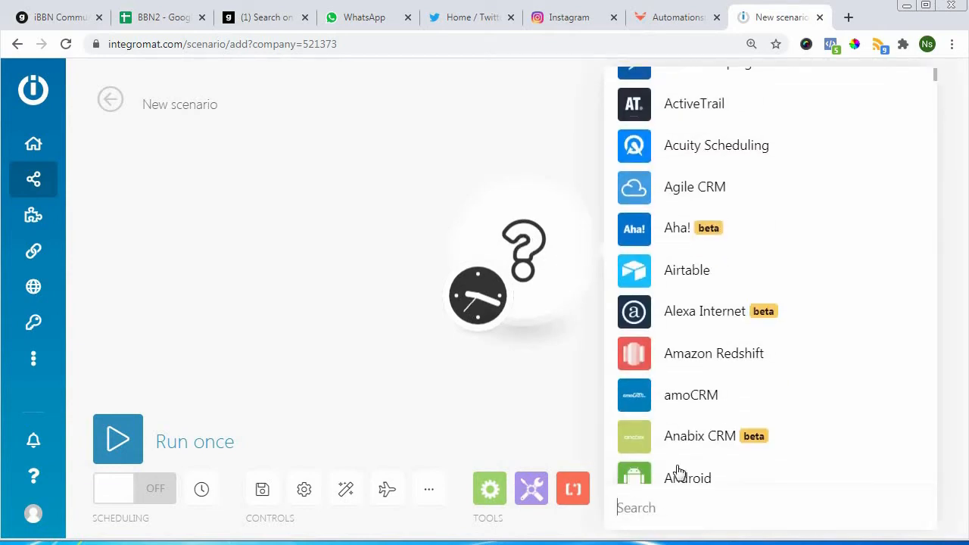
scroll(676, 477, down, 2)
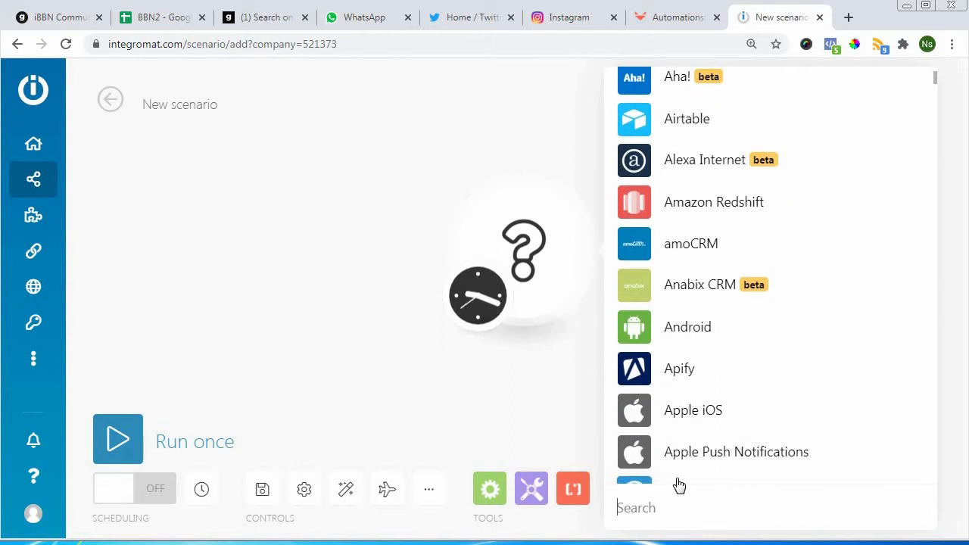
text(sheets)
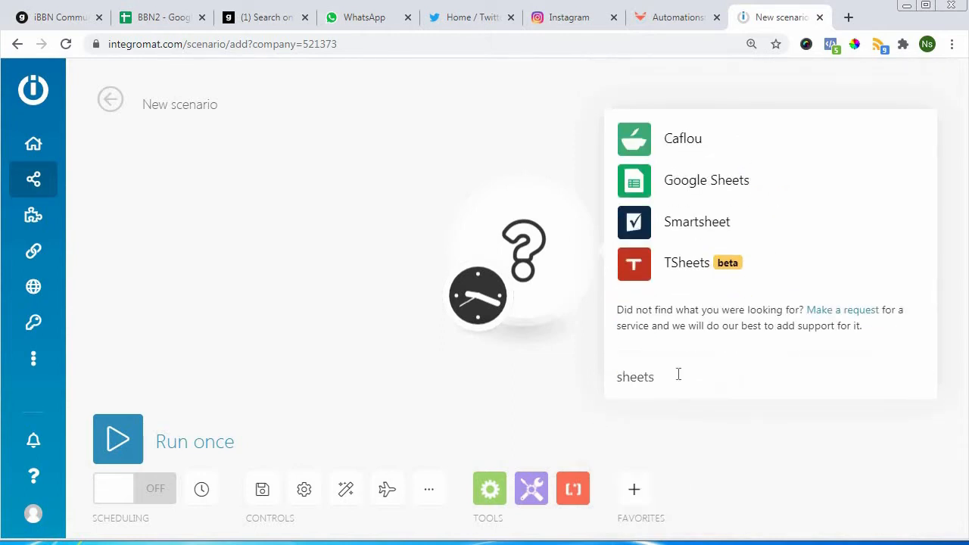
click(710, 191)
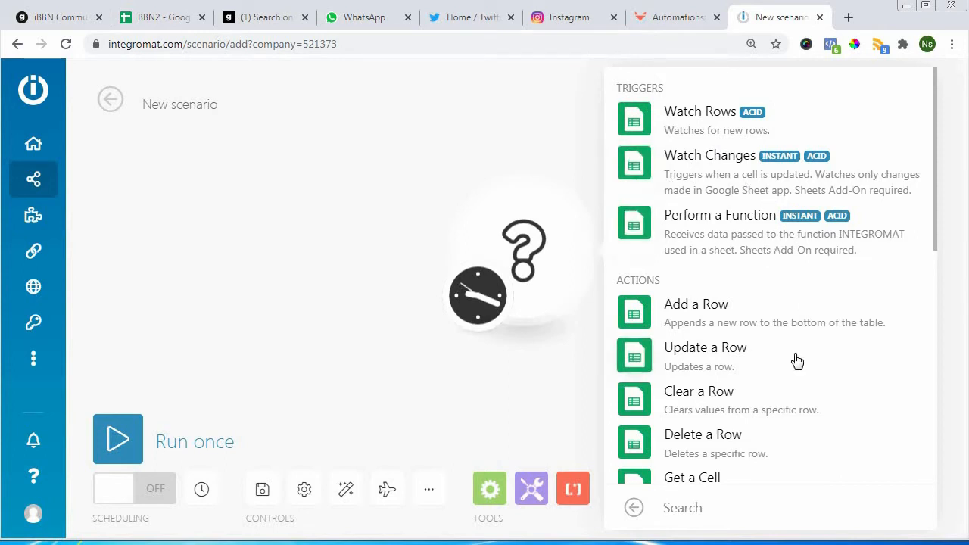
Use the Watch Rows trigger for the Google Sheets module and select the BBN Sheets connection.
scroll(780, 359, down, 1)
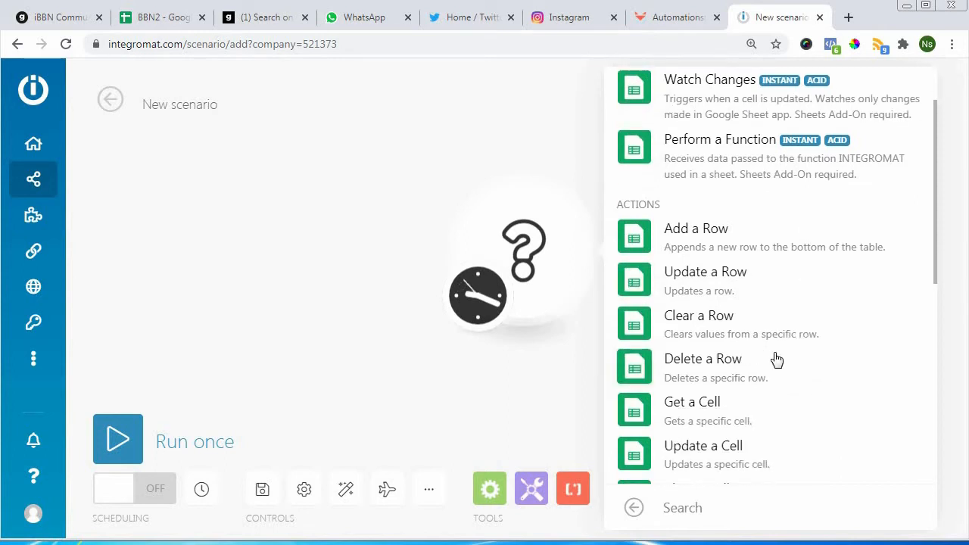
scroll(774, 361, up, 1)
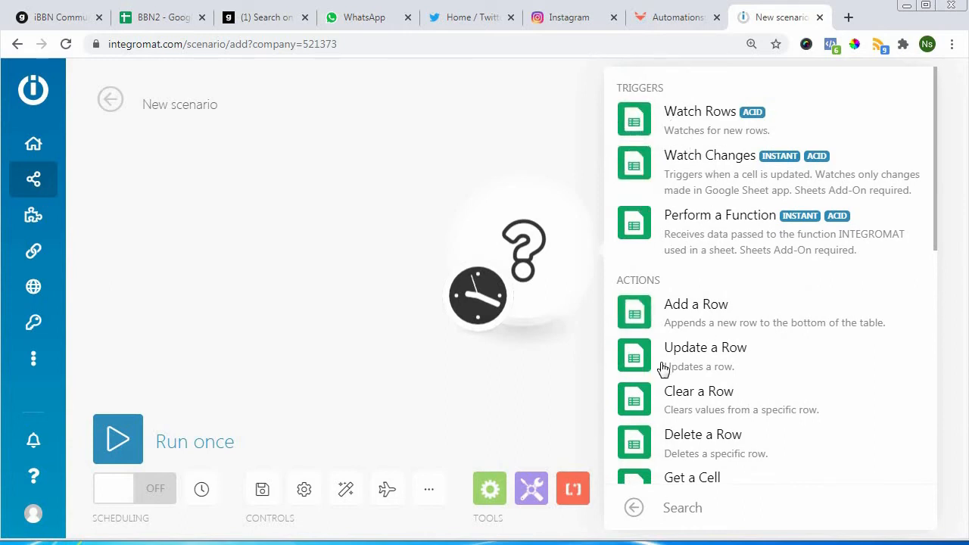
scroll(665, 367, down, 1)
scroll(665, 367, down, 3)
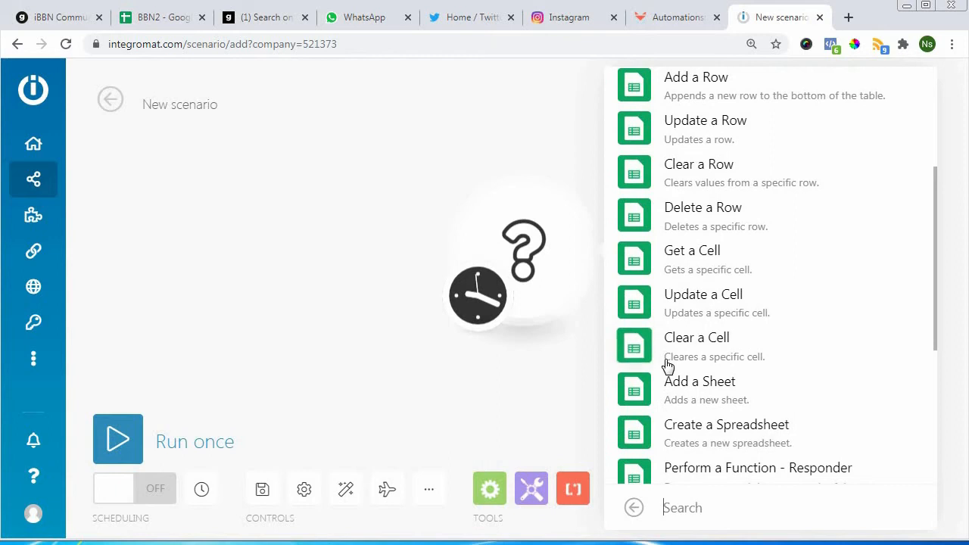
scroll(666, 365, up, 3)
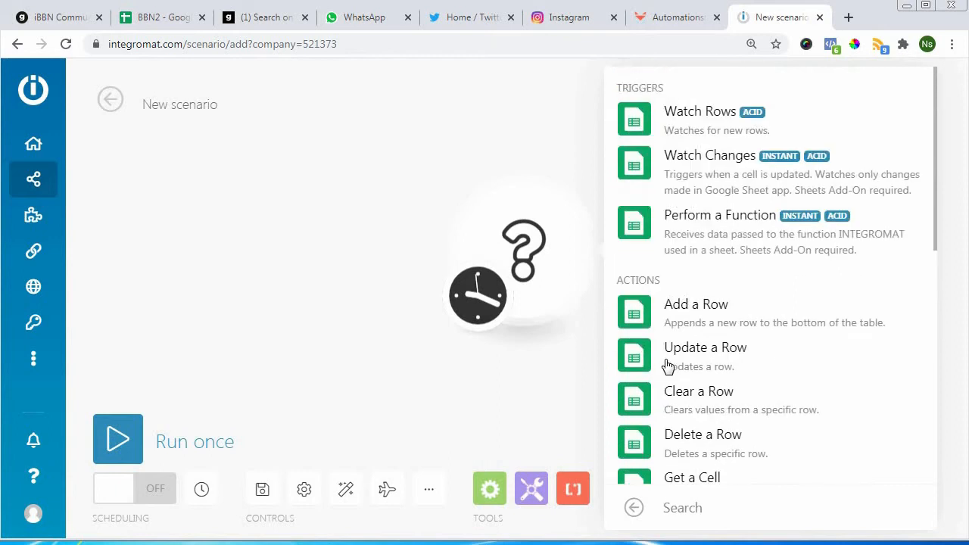
click(719, 133)
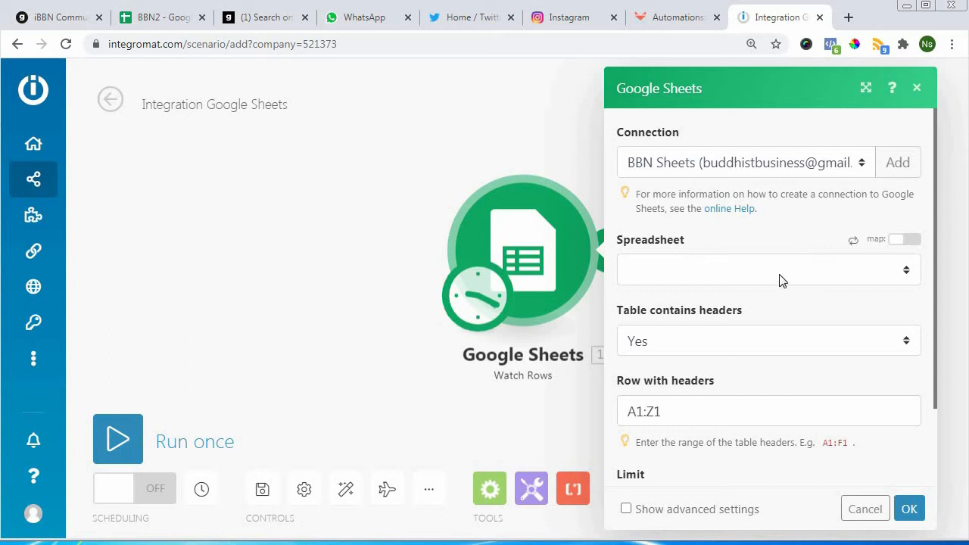
click(862, 165)
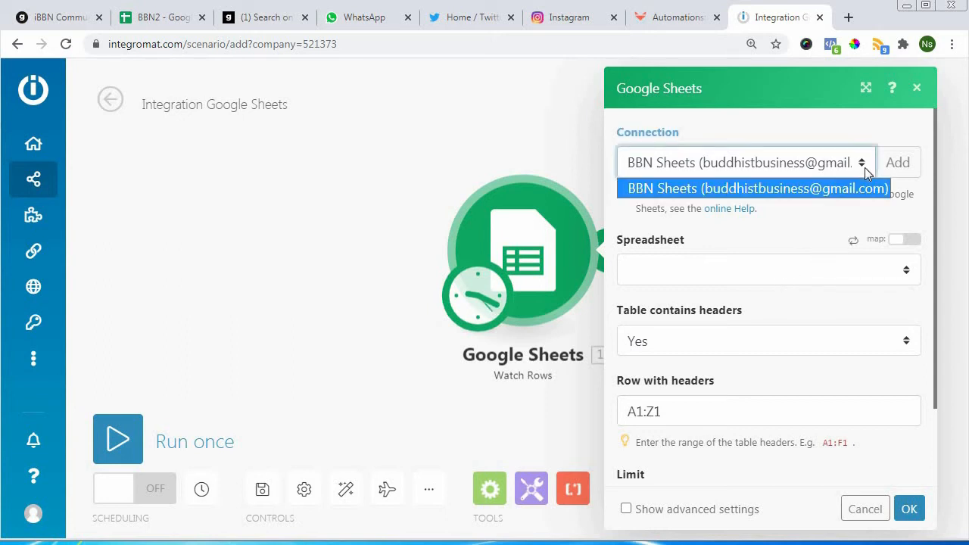
click(798, 190)
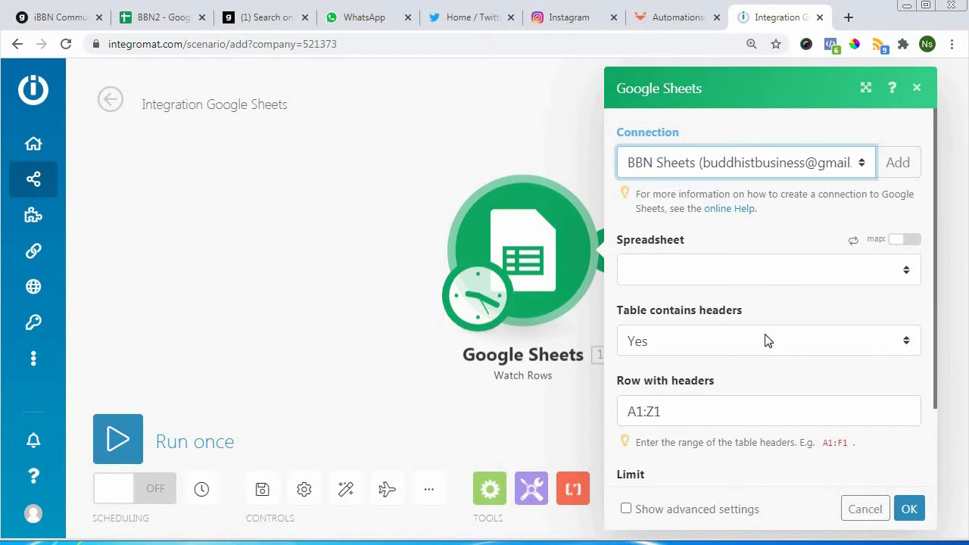
Select the Automate Your Business (Responses) spreadsheet and its Form Responses 1 sheet for the Watch Rows module.
click(793, 274)
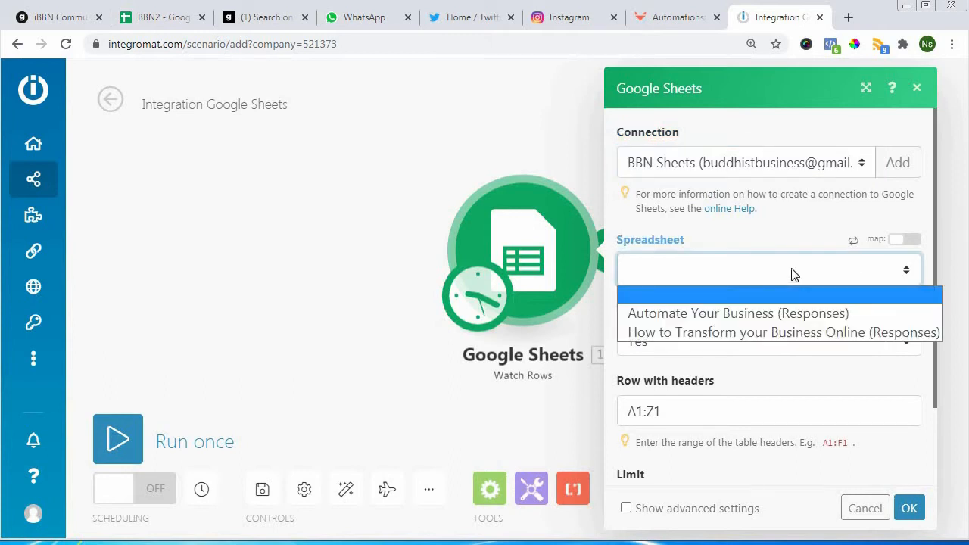
click(763, 316)
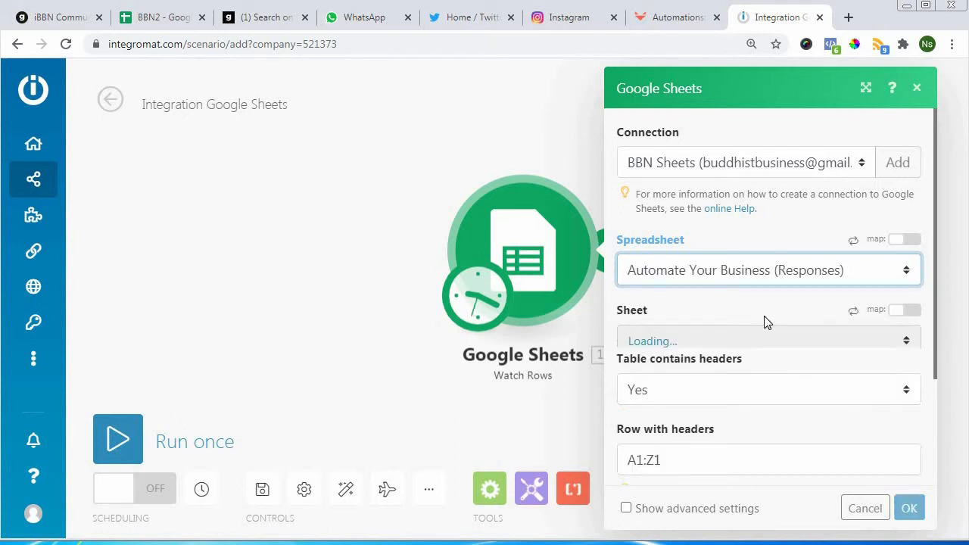
scroll(805, 320, down, 1)
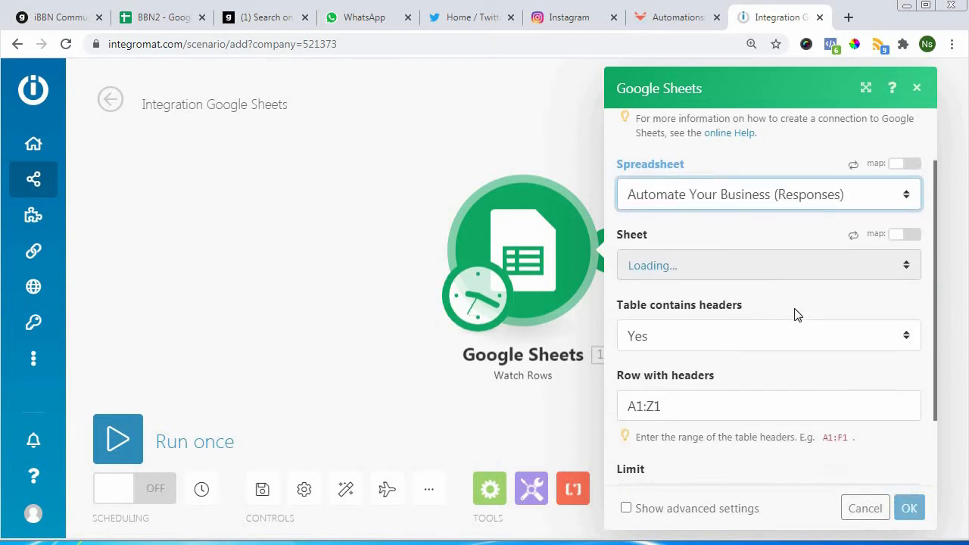
click(768, 266)
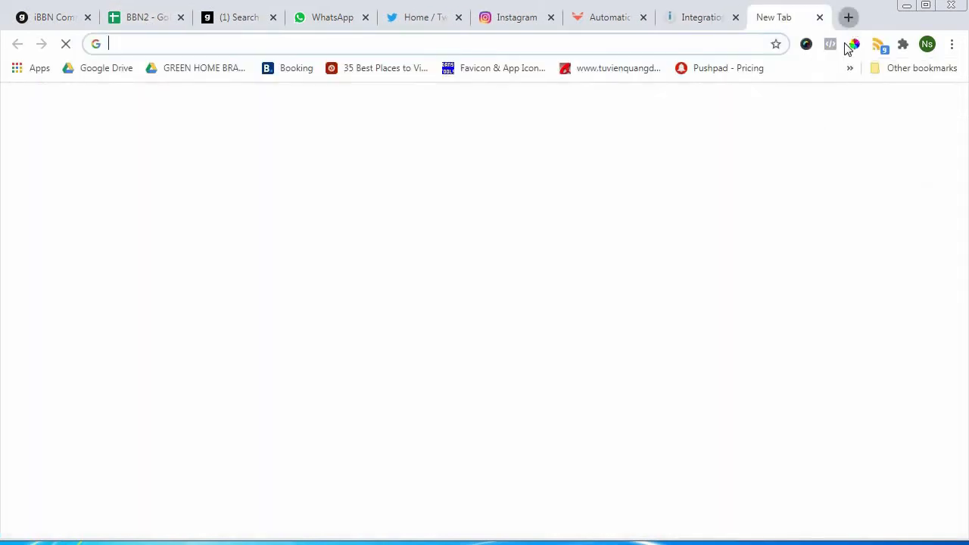
Open Automate Your Business (Responses) from the Buddhist Business Network account's Google Drive and check which column holds the last header.
click(849, 16)
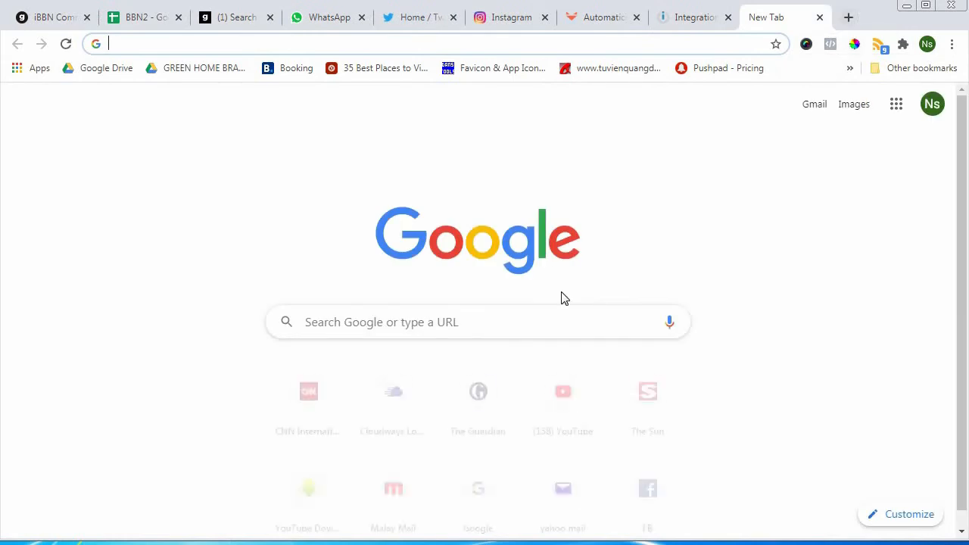
click(932, 106)
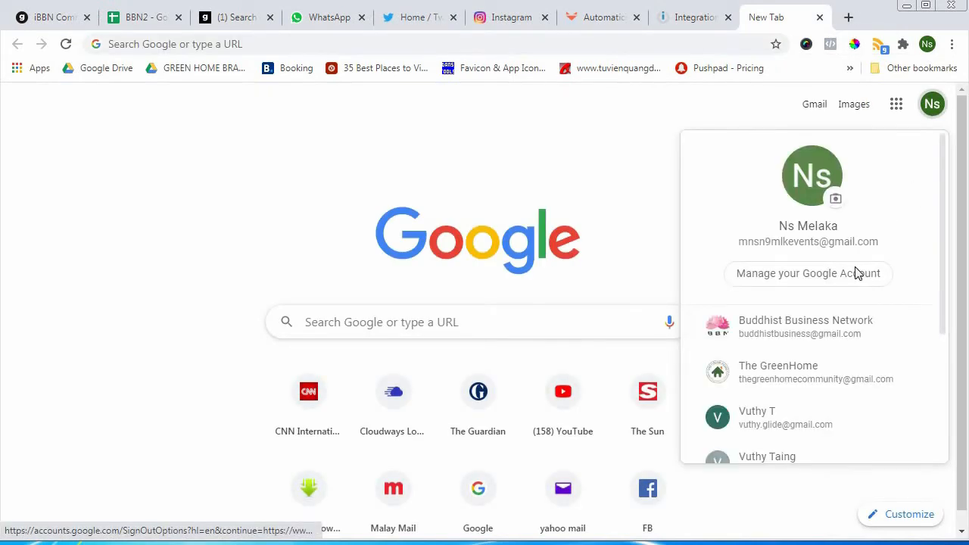
click(814, 338)
click(883, 96)
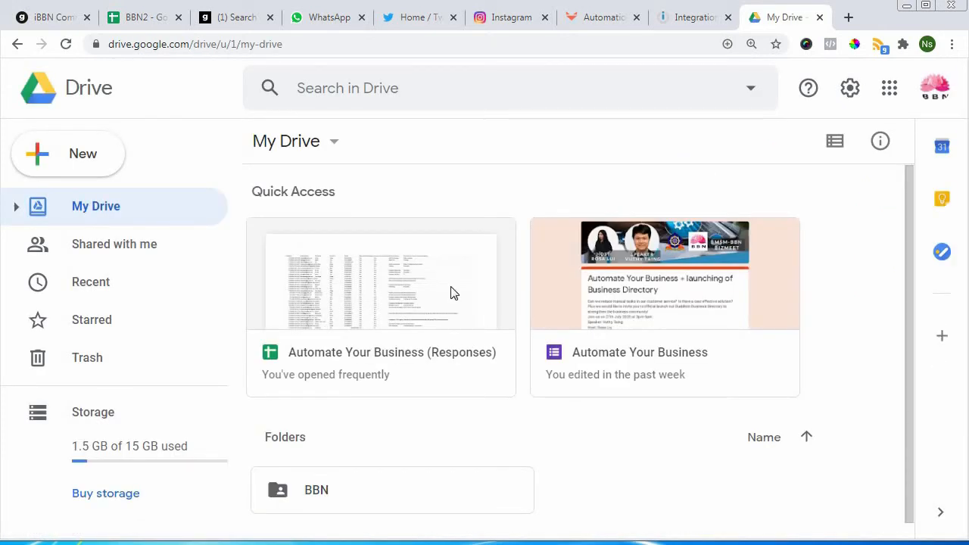
click(453, 292)
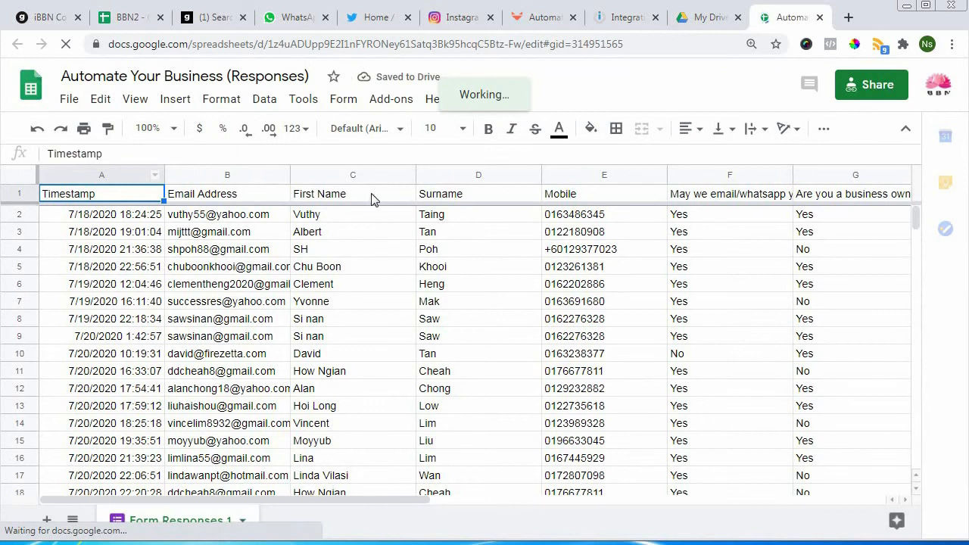
drag(388, 501, 727, 507)
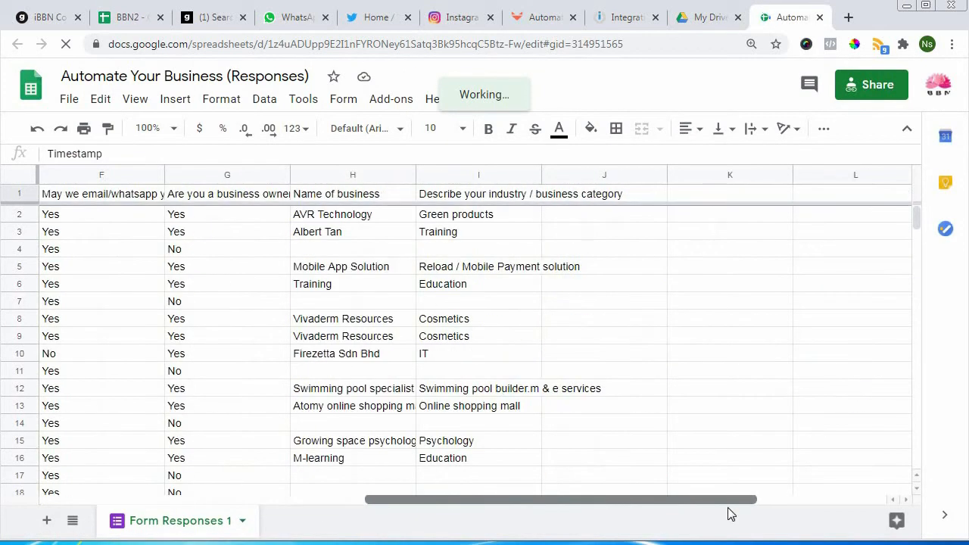
click(449, 197)
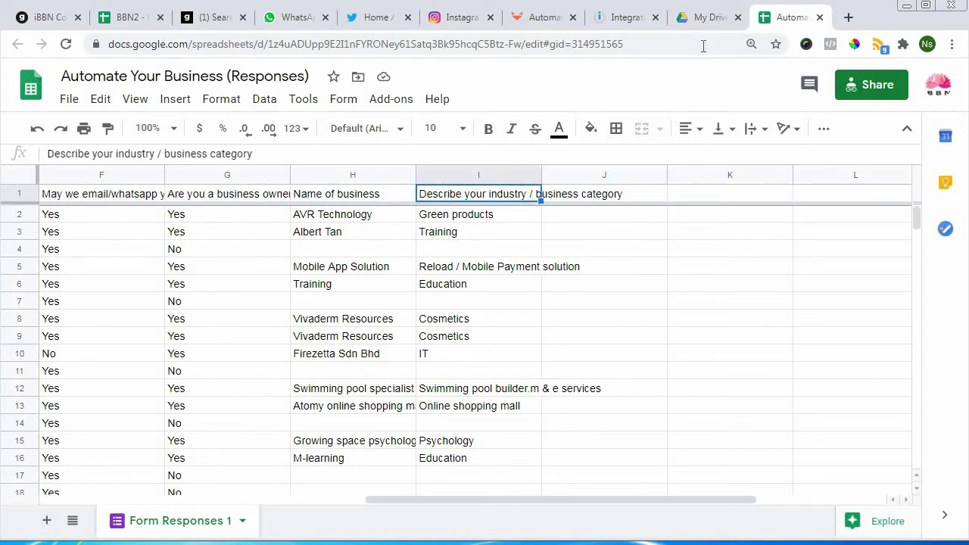
Return to the Integromat scenario and set the Google Sheets module's row with headers to A1:I1.
click(712, 17)
click(619, 20)
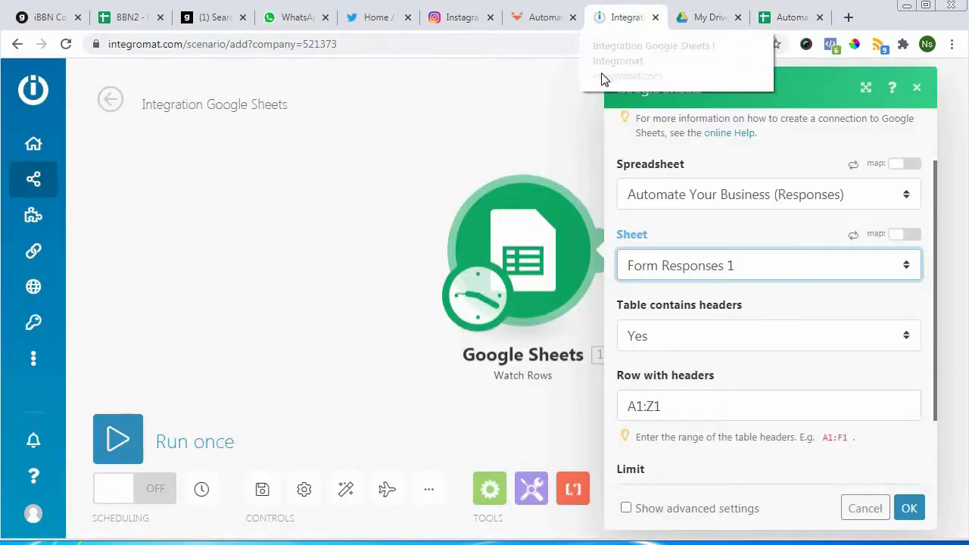
click(670, 406)
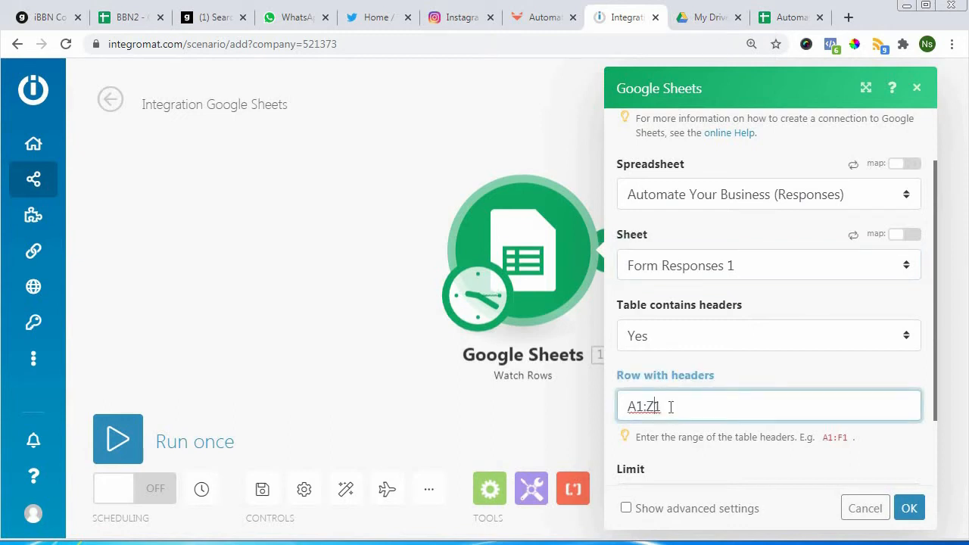
key(Left)
key(BackSpace)
Set the Watch Rows module's limit of results per execution cycle to 20.
scroll(647, 413, down, 1)
click(651, 404)
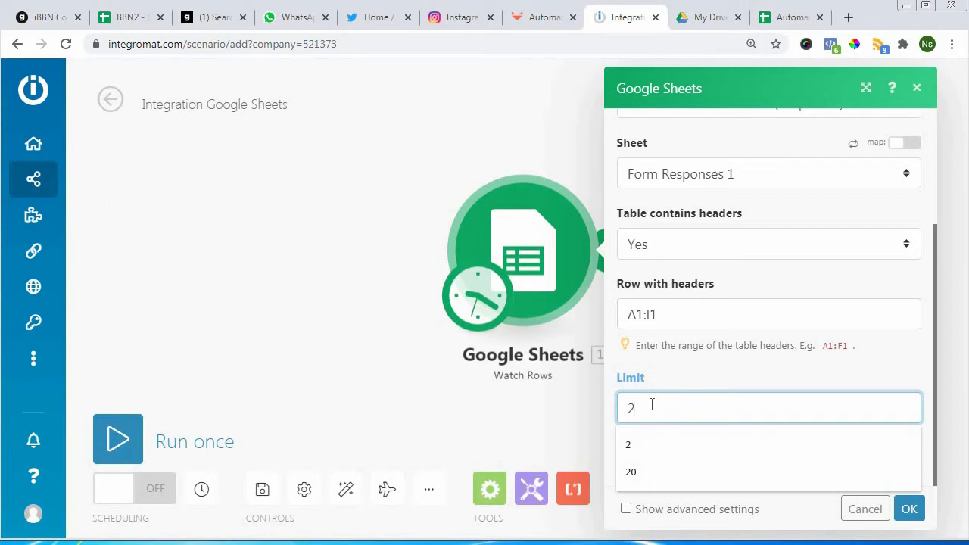
click(647, 470)
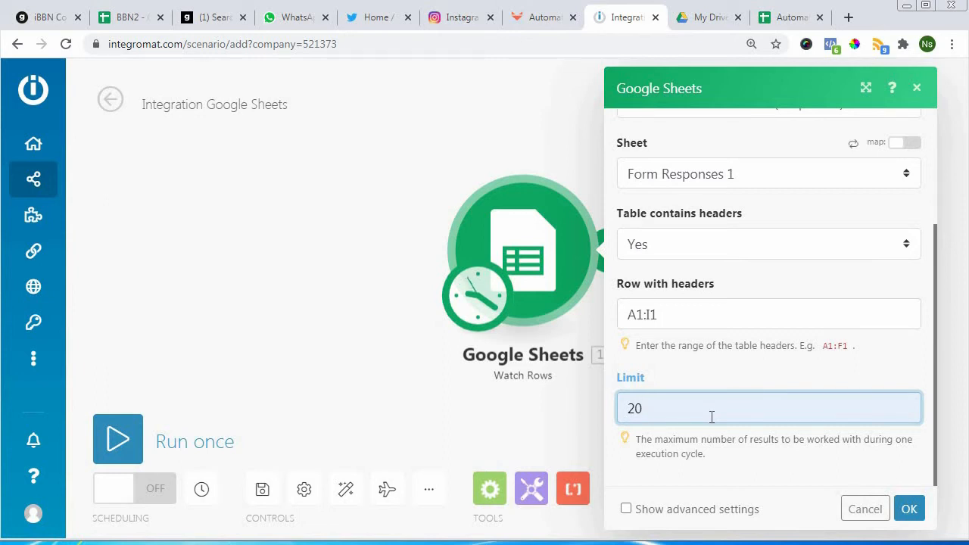
drag(654, 409, 609, 408)
click(663, 407)
Accept the Google Sheets module settings and choose All as the point where to start.
click(907, 509)
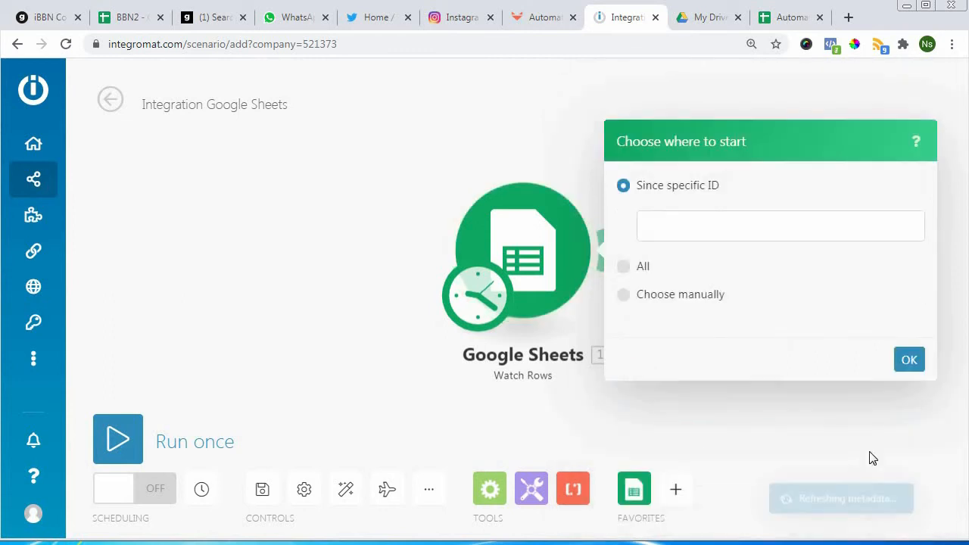
click(645, 267)
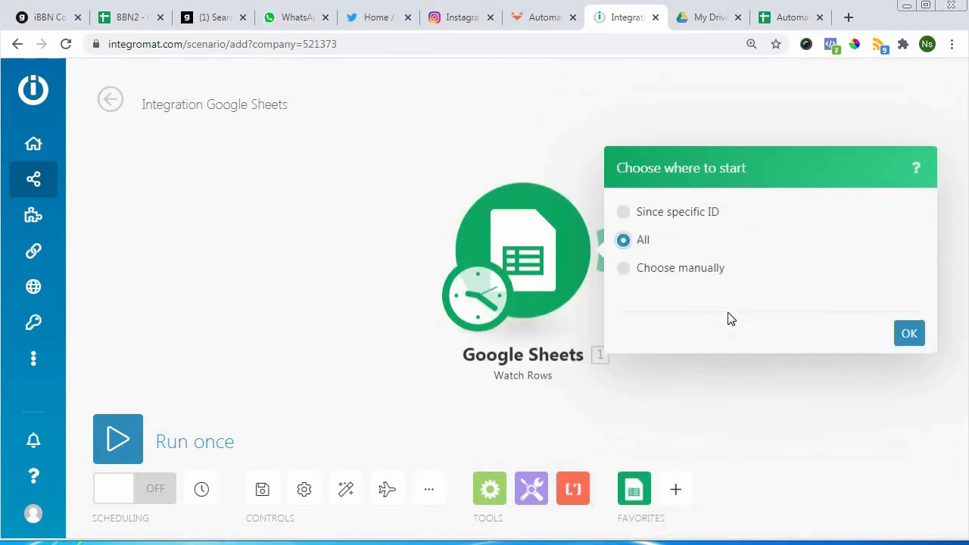
click(909, 333)
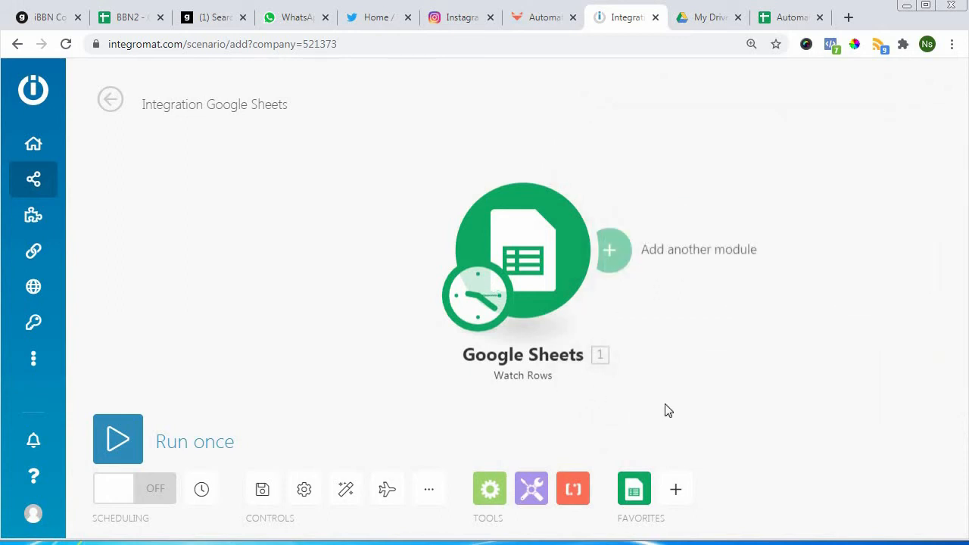
click(613, 254)
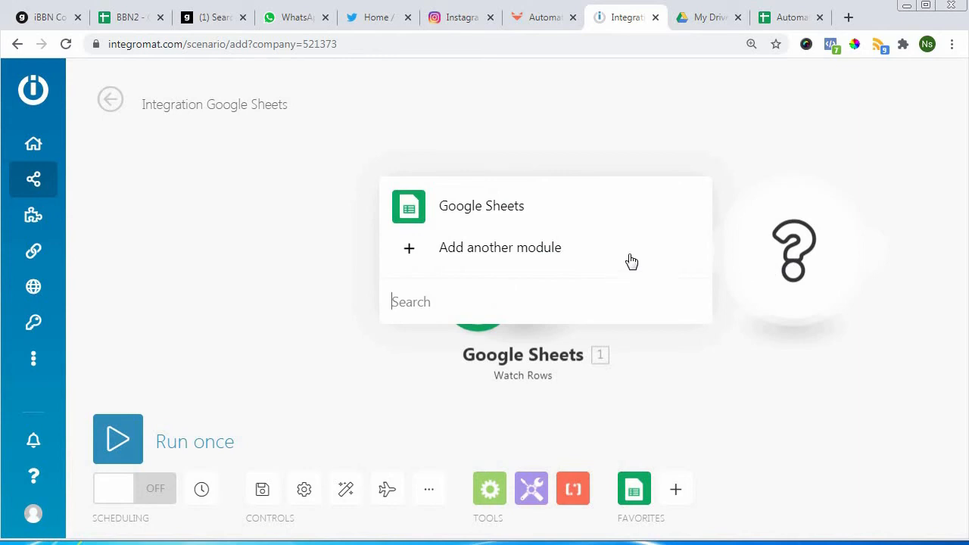
mouse_move(848, 262)
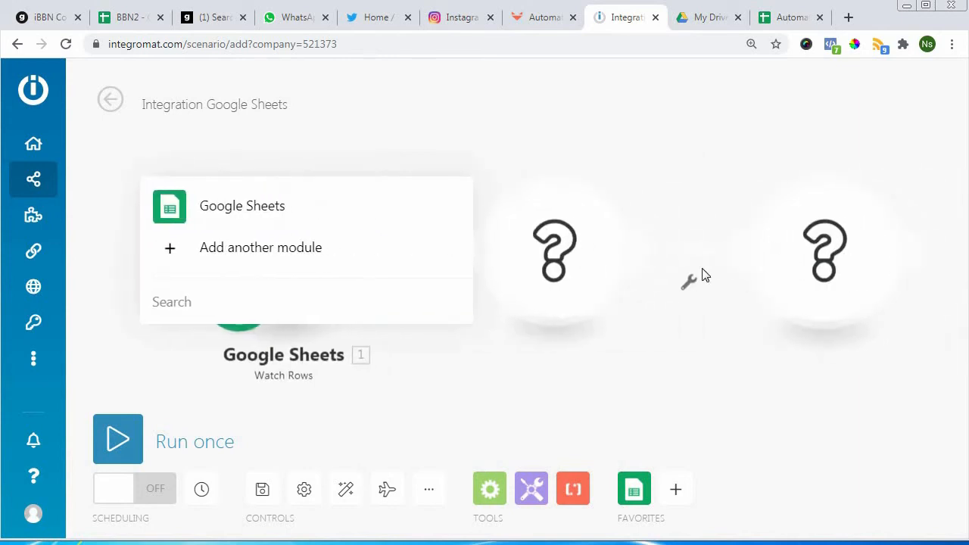
click(759, 357)
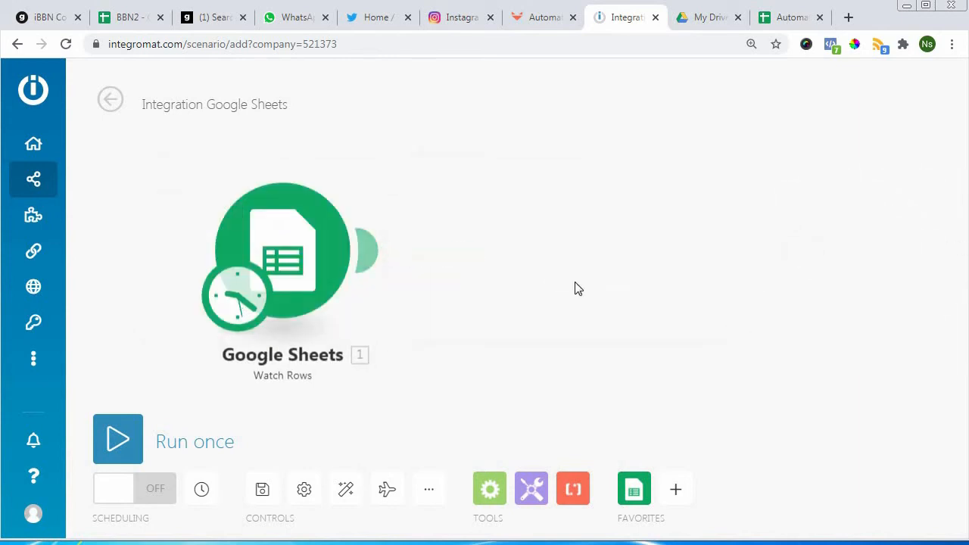
Add a second module after Google Sheets, search the apps for "sendfox" and use SendFox's Create a Contact action.
click(370, 250)
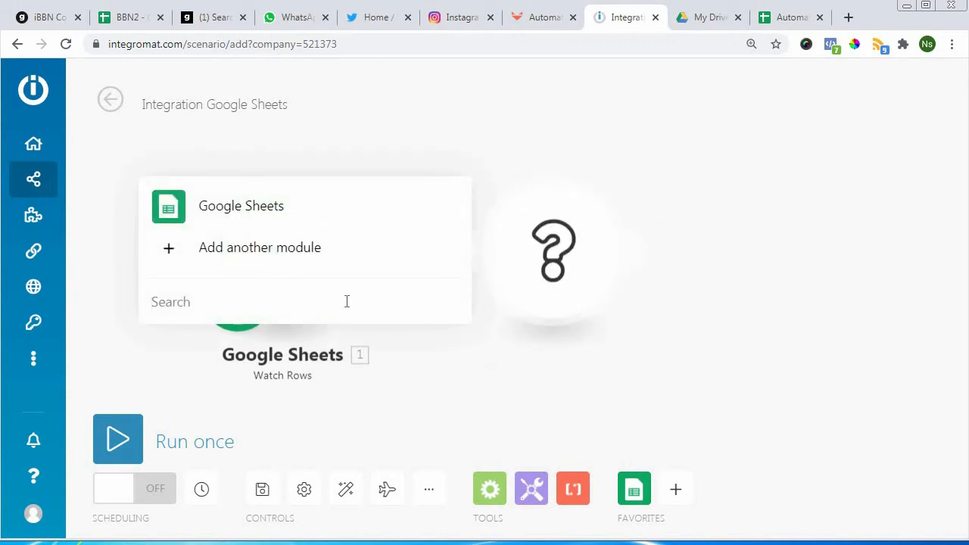
text(sendfox)
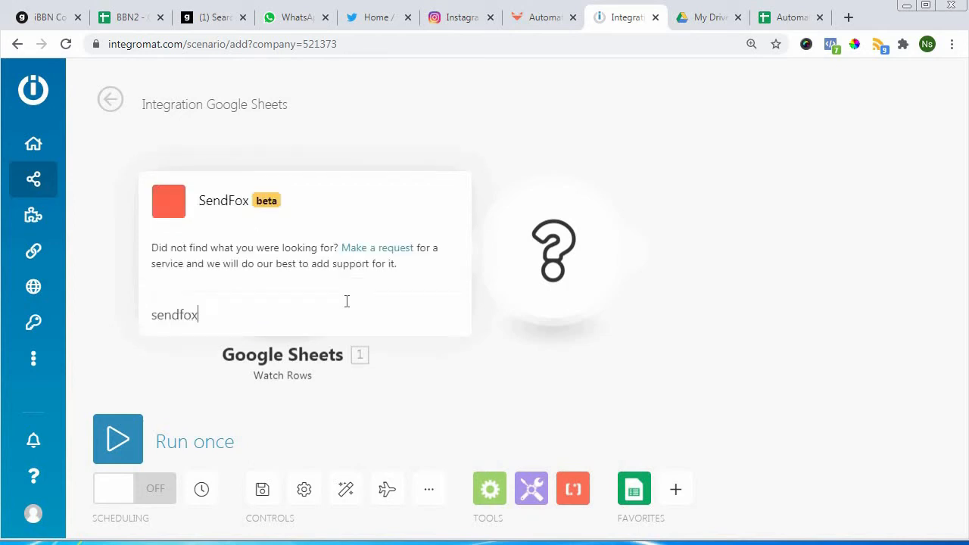
click(215, 200)
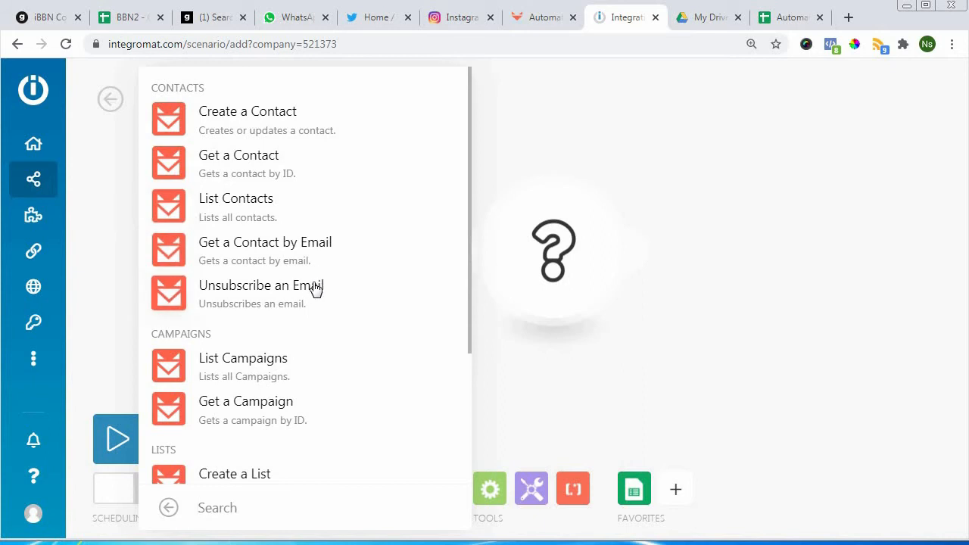
scroll(311, 290, down, 2)
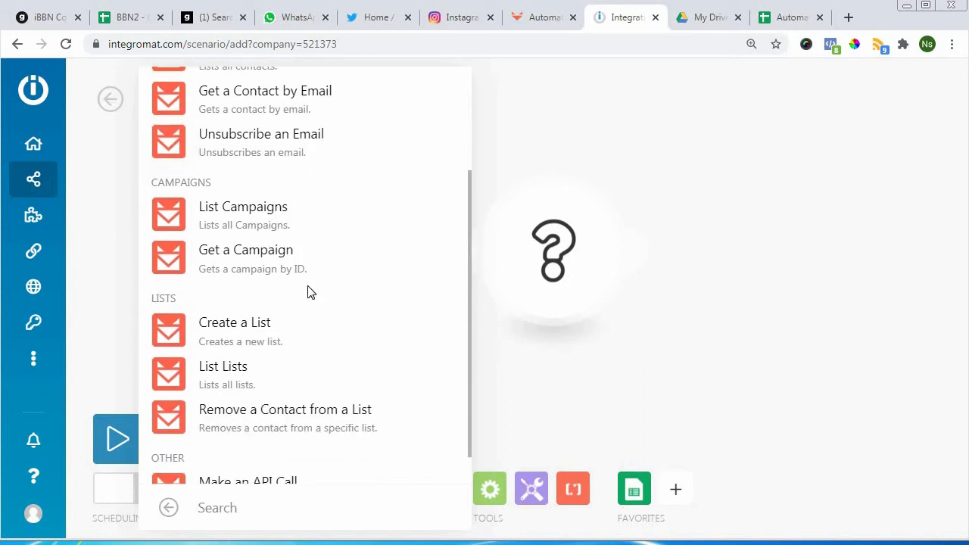
scroll(311, 292, up, 1)
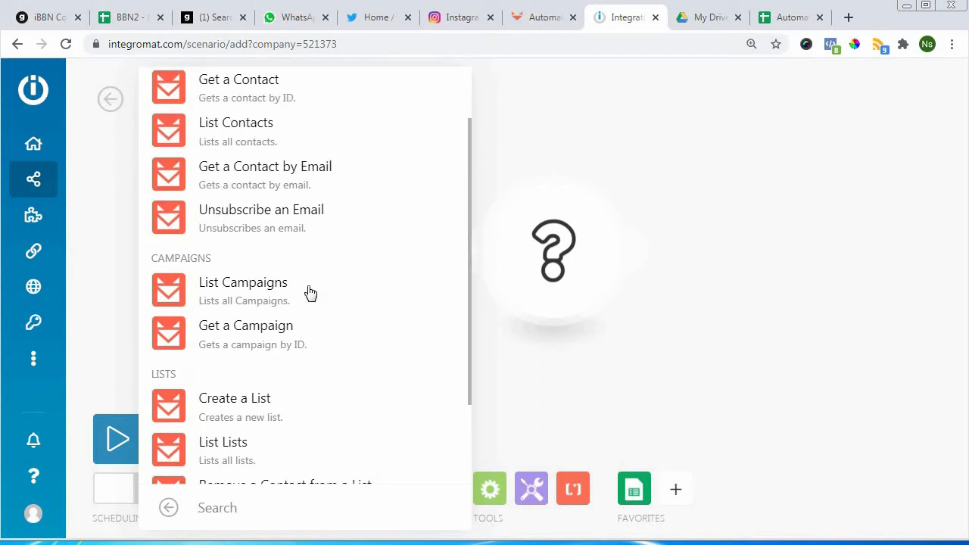
scroll(310, 292, up, 1)
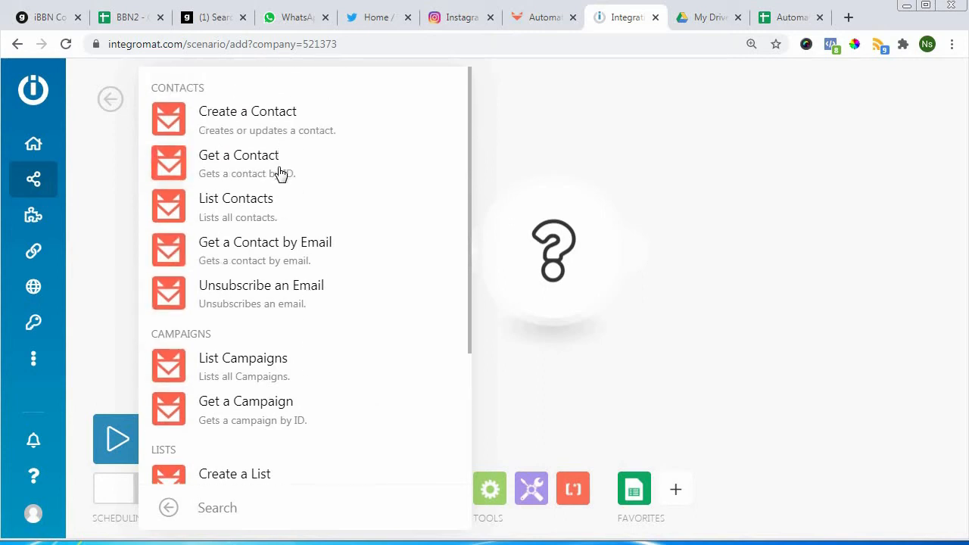
click(274, 135)
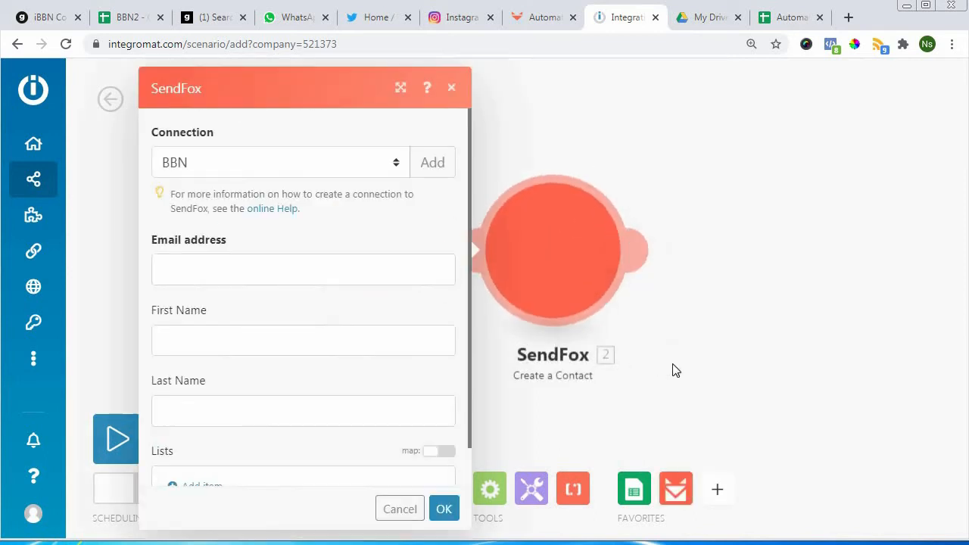
click(372, 165)
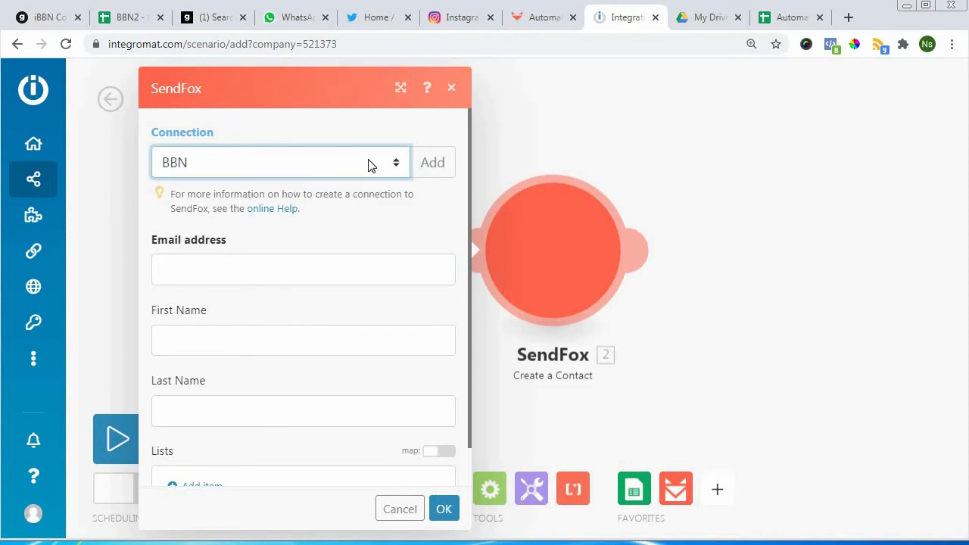
click(323, 268)
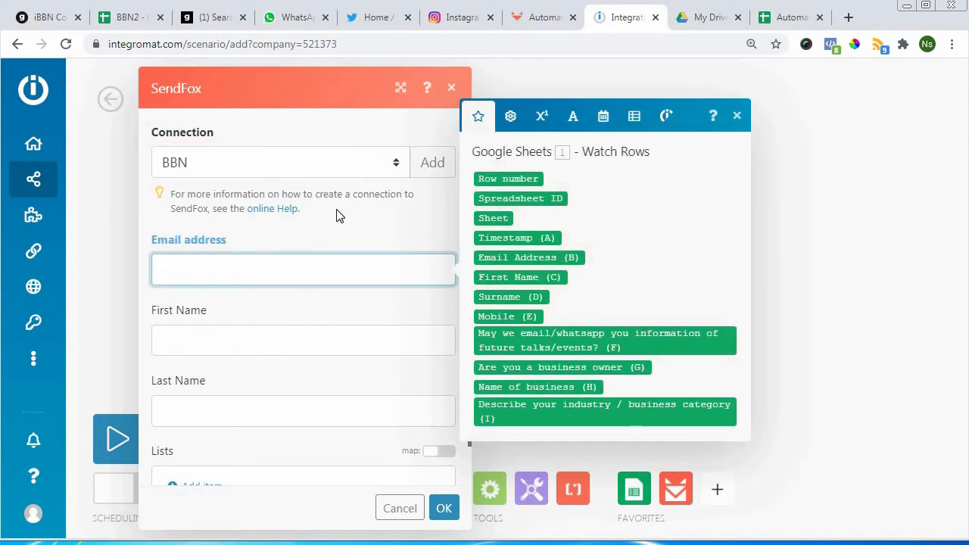
click(324, 92)
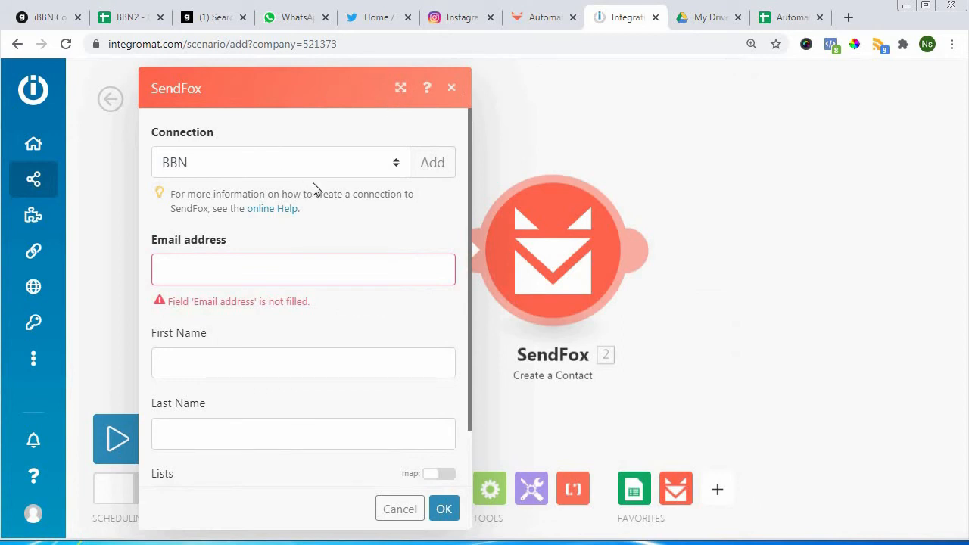
scroll(313, 189, down, 2)
scroll(313, 188, up, 2)
click(616, 185)
scroll(700, 229, down, 3)
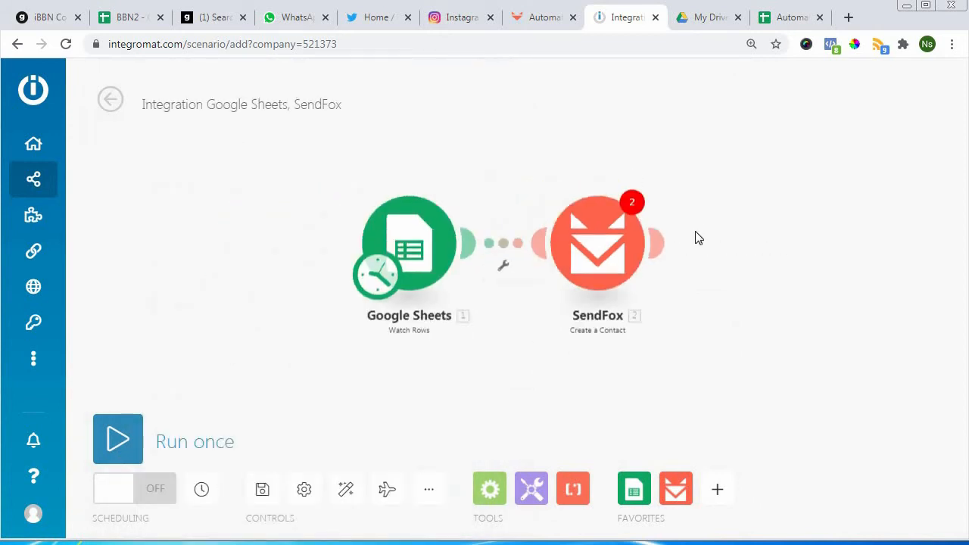
scroll(600, 239, up, 3)
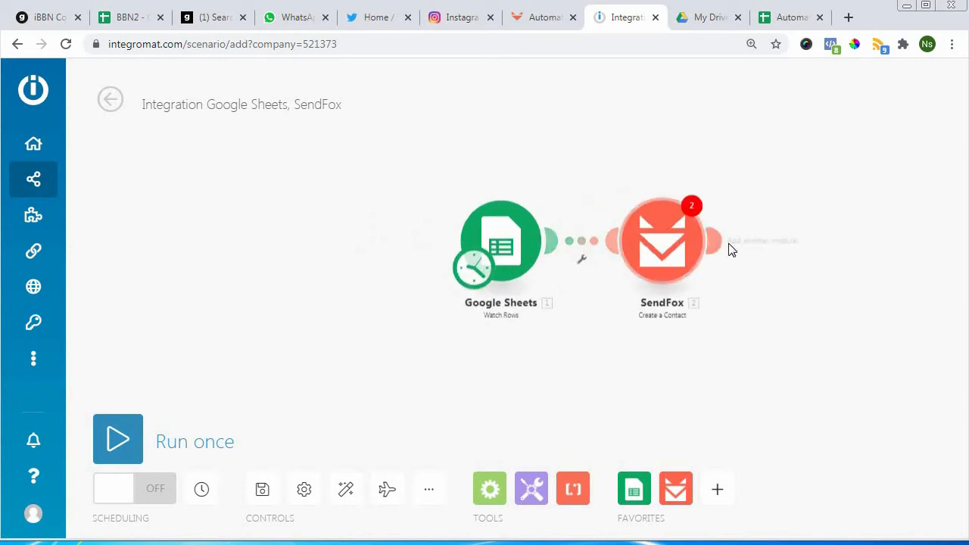
Reopen the SendFox module's settings and map Email Address (B) from Google Sheets to its email address field.
click(680, 249)
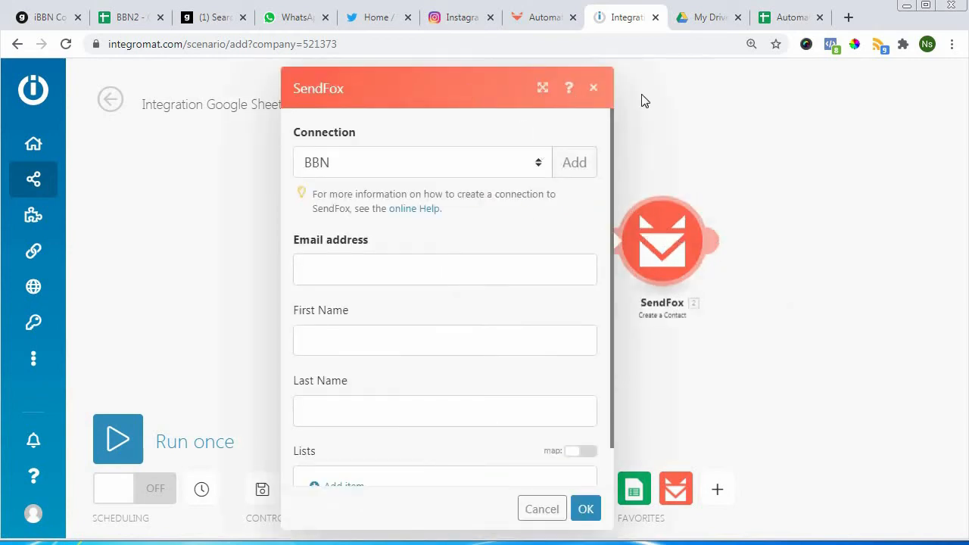
click(417, 275)
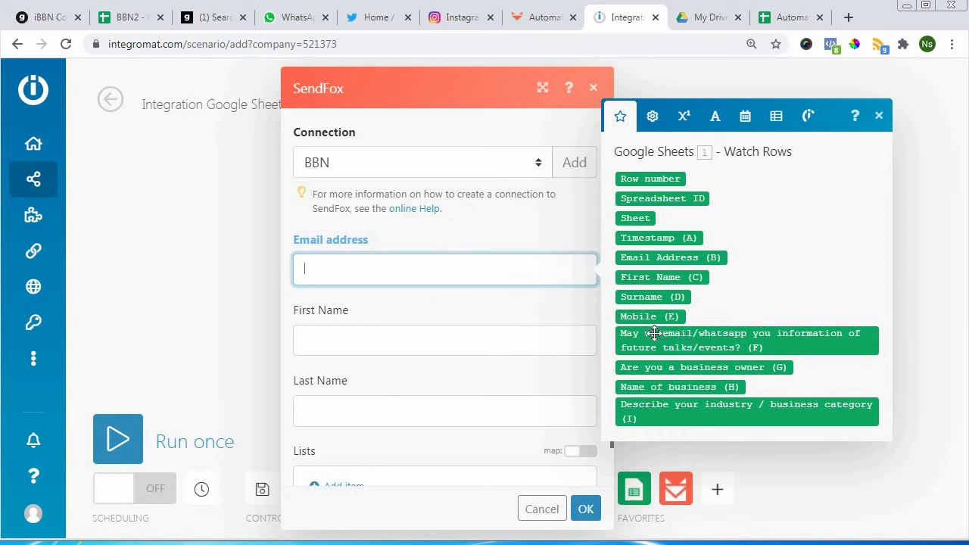
click(647, 257)
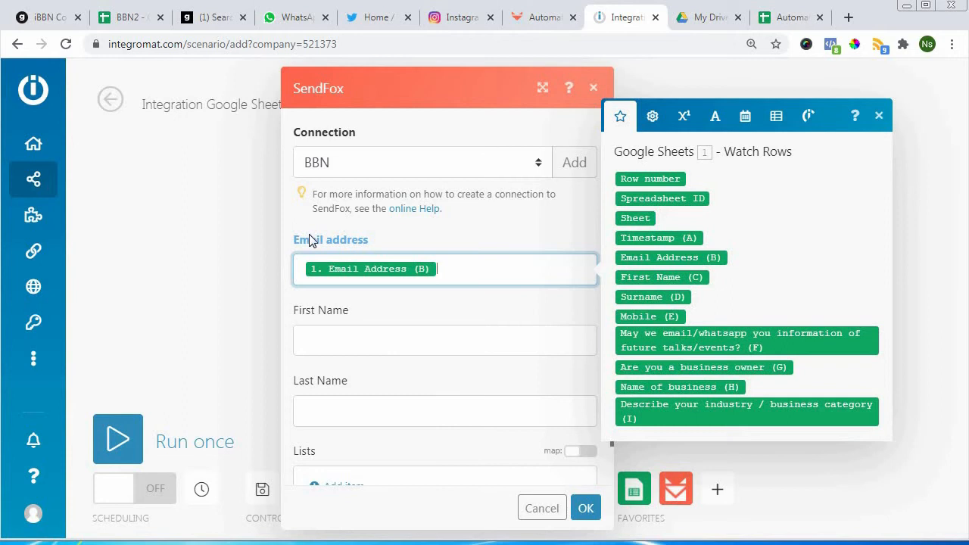
Map First Name (C) to the SendFox contact's first name and Surname (D) to its last name.
click(391, 342)
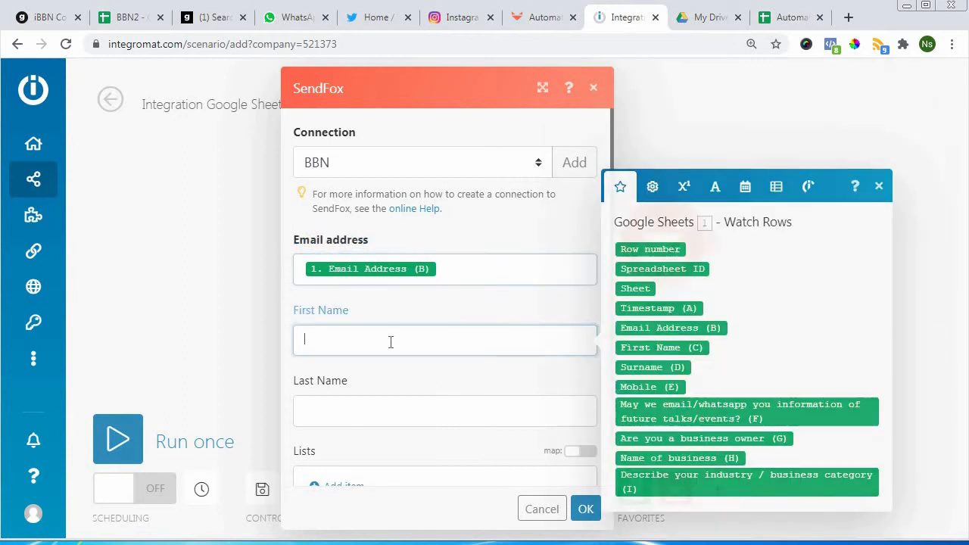
click(663, 352)
click(470, 412)
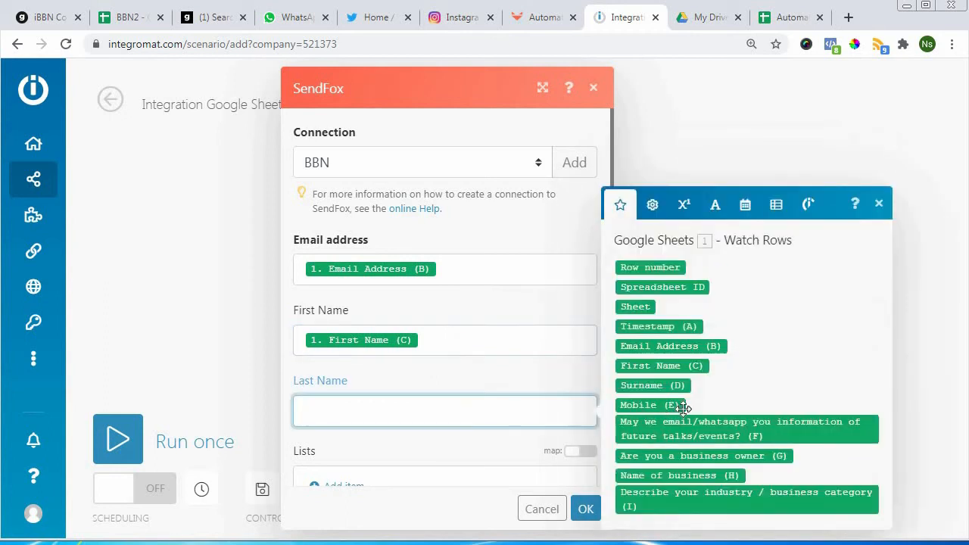
click(652, 385)
scroll(493, 368, down, 1)
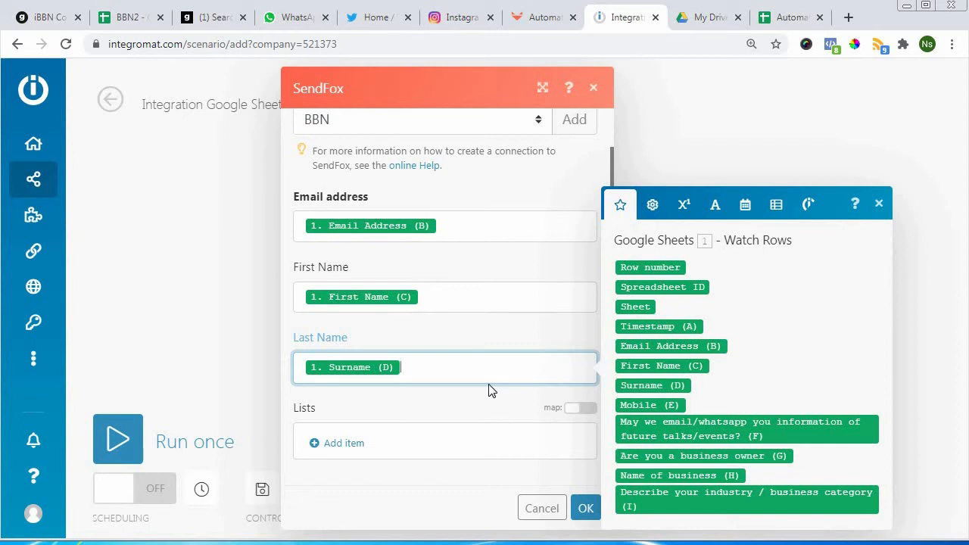
click(876, 205)
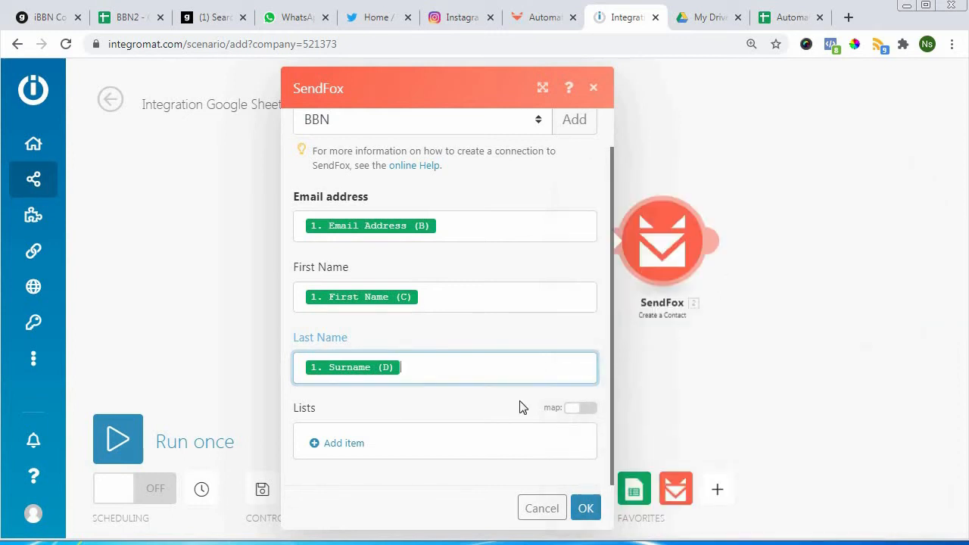
Add the "test" list to the SendFox contact's lists.
click(359, 447)
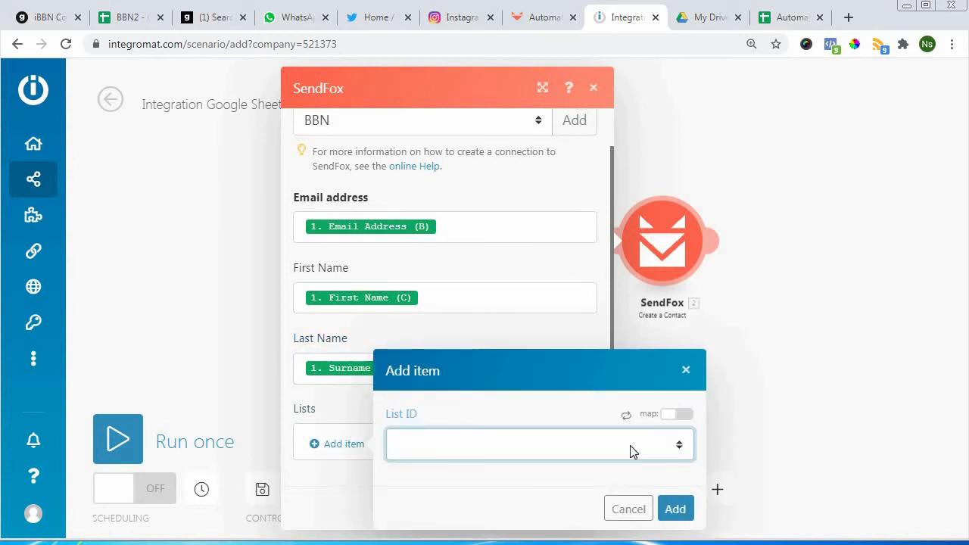
click(625, 447)
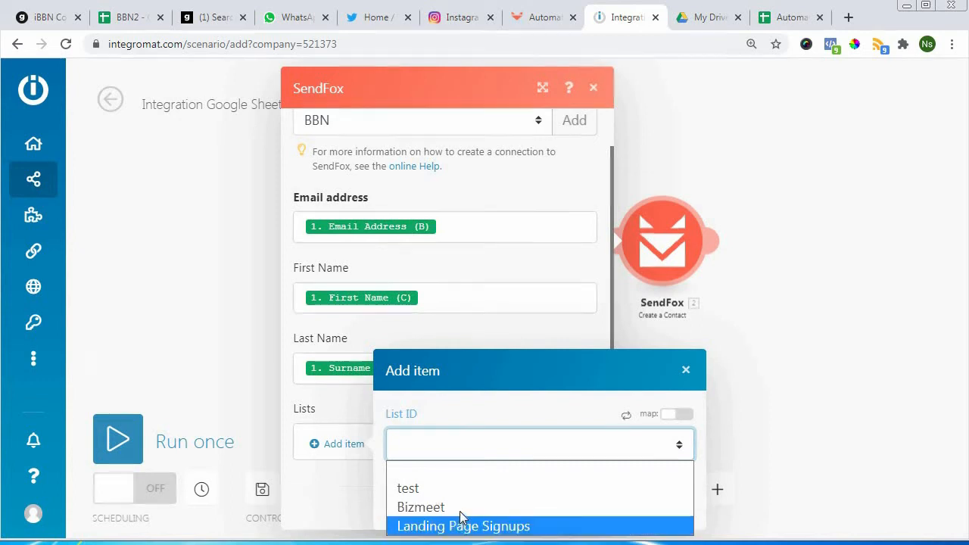
click(428, 490)
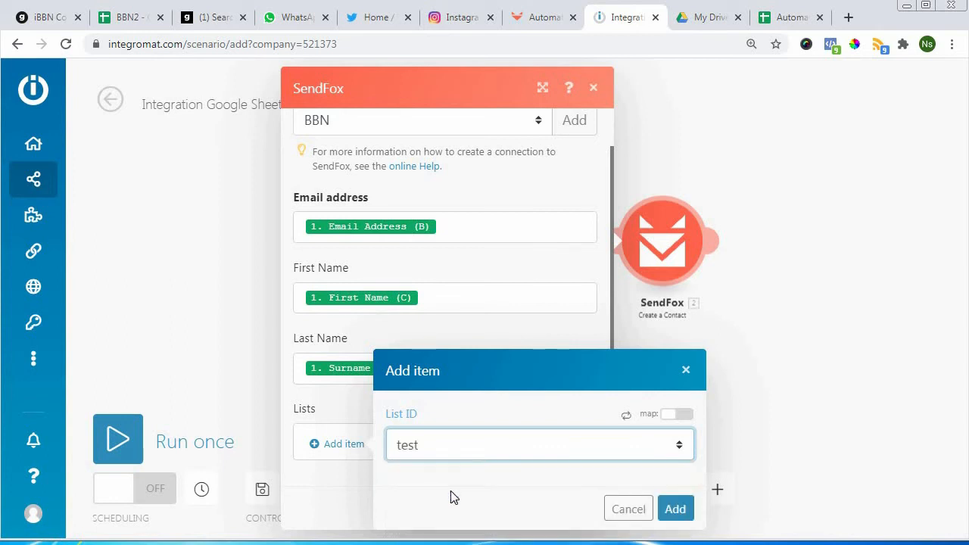
click(675, 509)
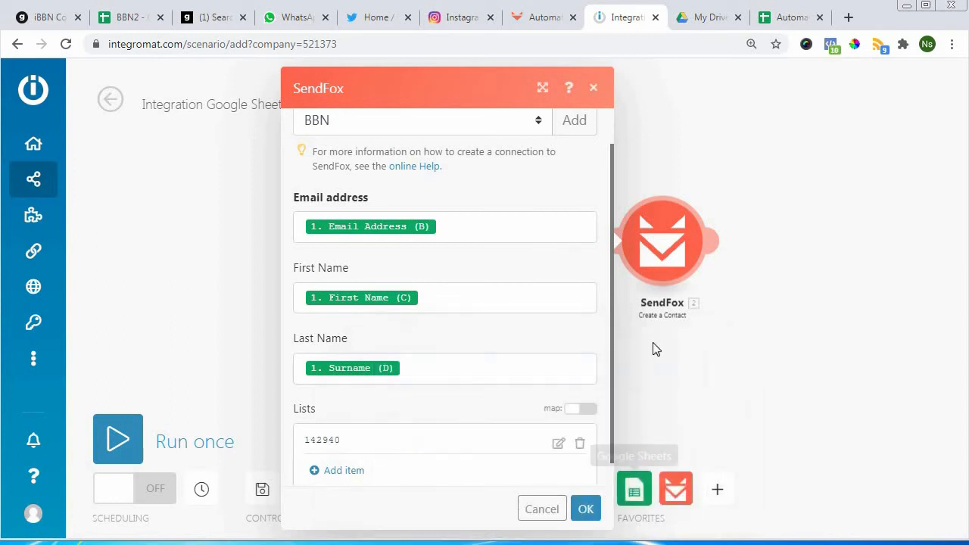
Switch to SendFox, check the 1st Automation's trigger and view the account's lists.
click(545, 20)
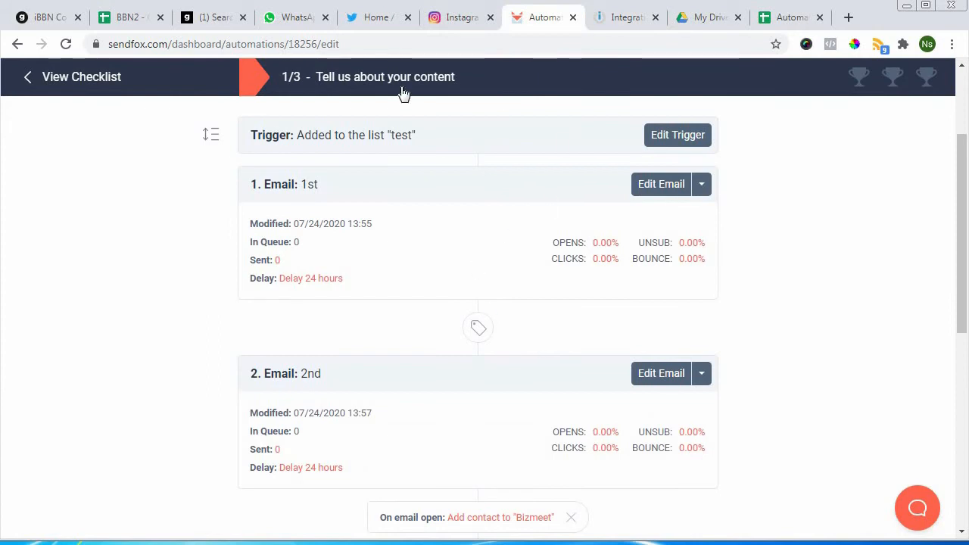
scroll(422, 273, up, 2)
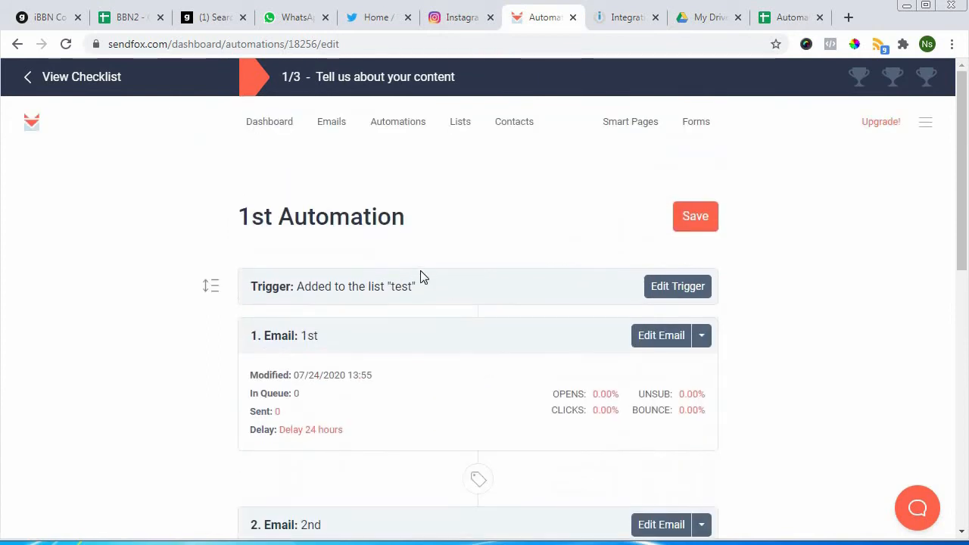
click(460, 123)
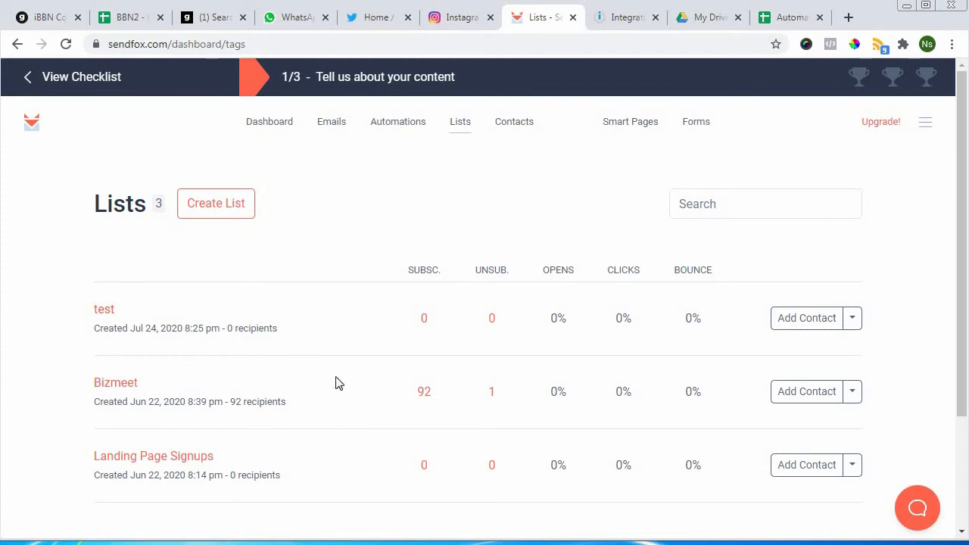
Examine the name and source options for creating a SendFox list, and return to the lists overview without creating one.
click(236, 211)
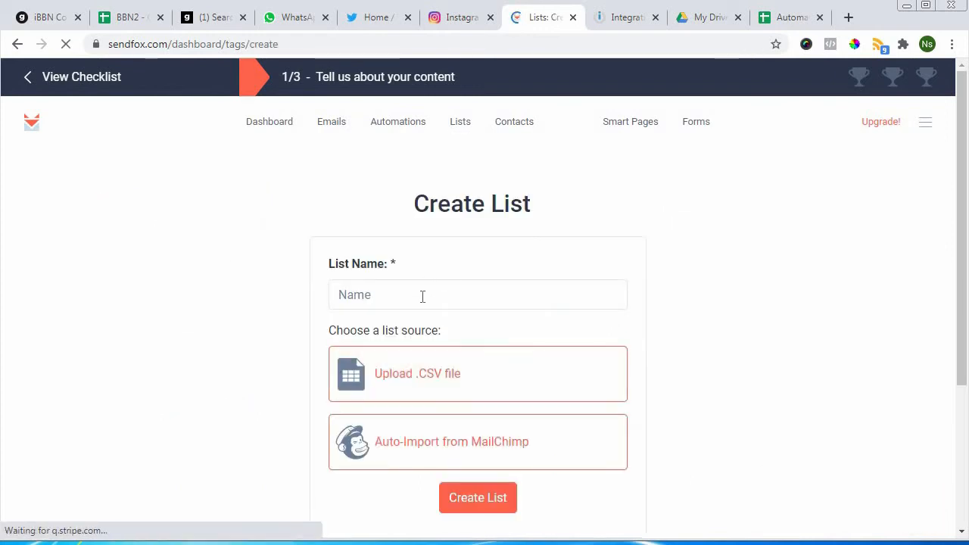
click(423, 296)
click(685, 387)
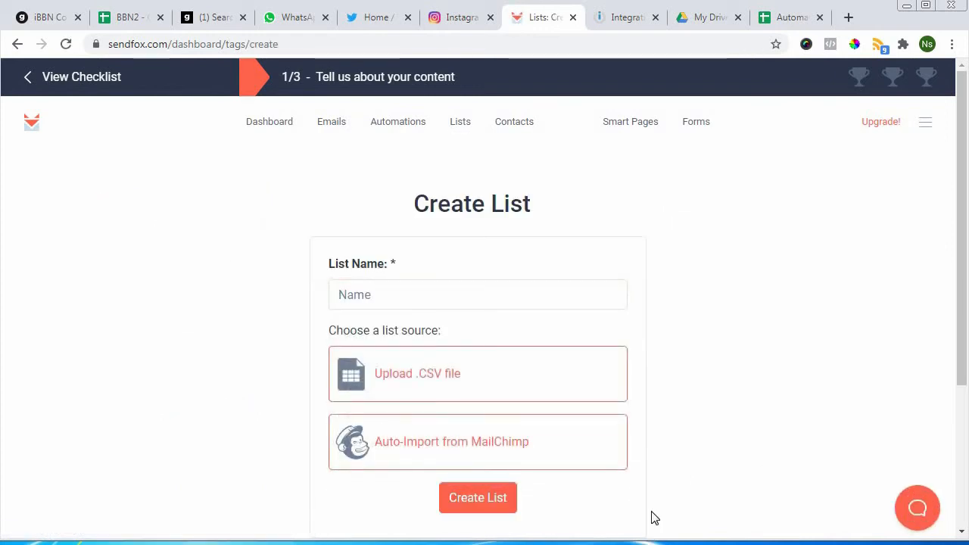
scroll(772, 382, down, 2)
scroll(773, 383, up, 2)
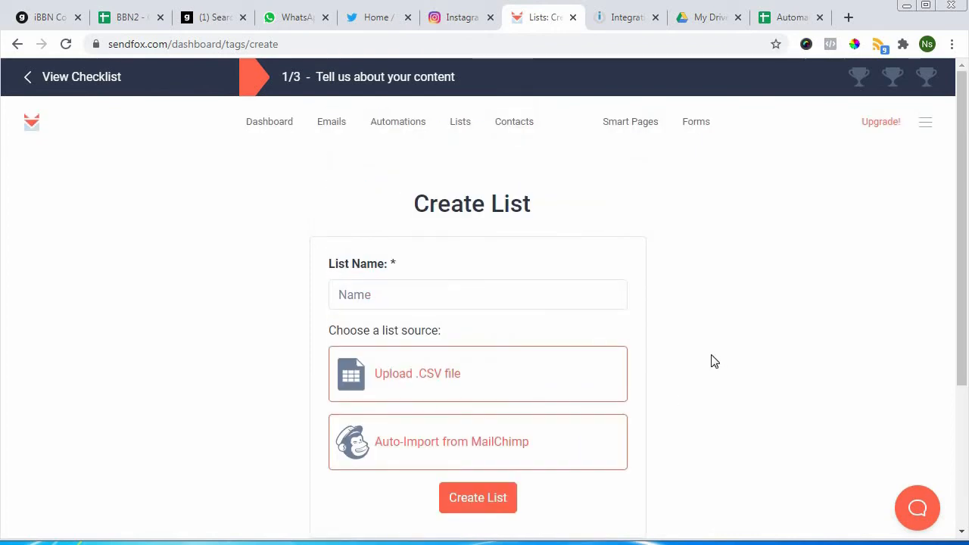
scroll(712, 362, down, 3)
scroll(711, 366, up, 3)
scroll(659, 315, down, 1)
scroll(659, 316, up, 1)
click(459, 123)
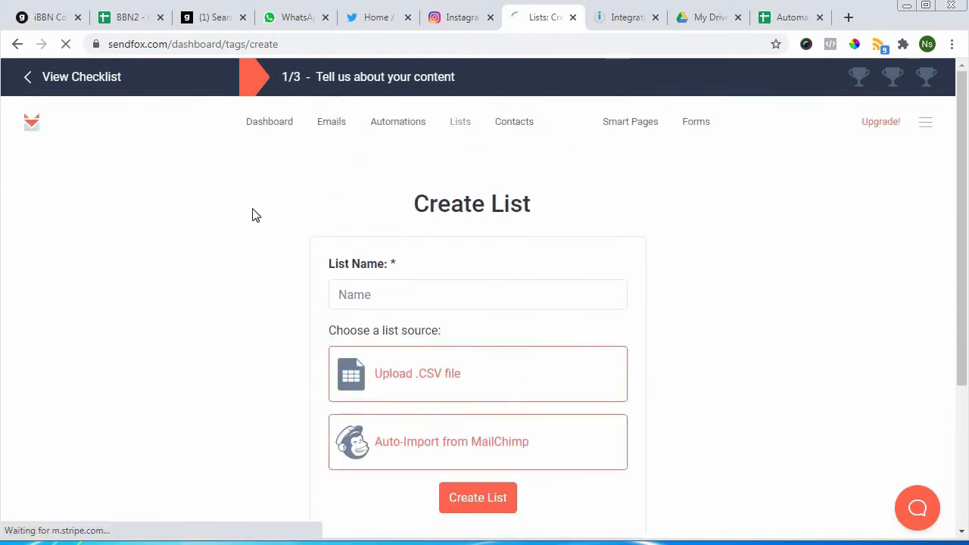
scroll(347, 390, down, 1)
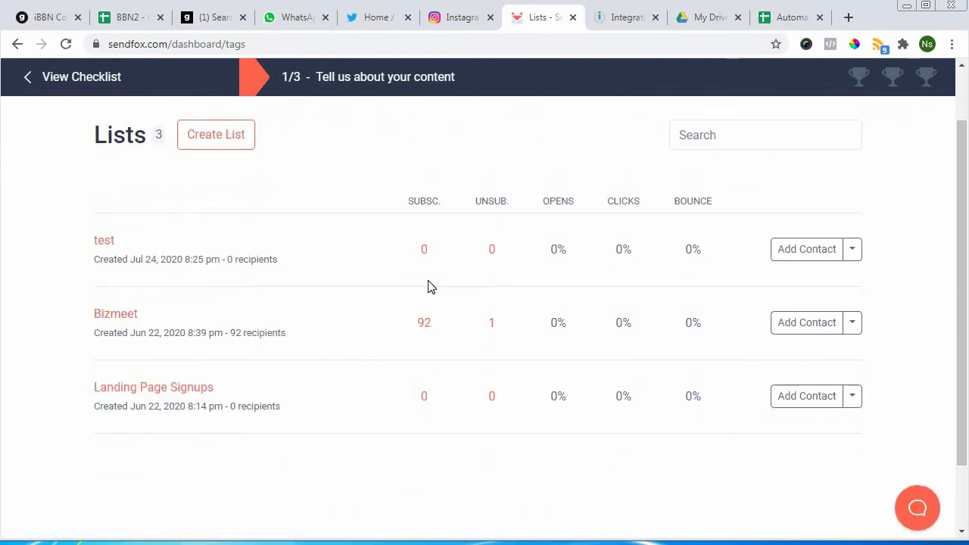
scroll(454, 257, up, 1)
Switch back to Integromat, check that the contact's list item is set to "test", and accept the SendFox module settings.
click(613, 17)
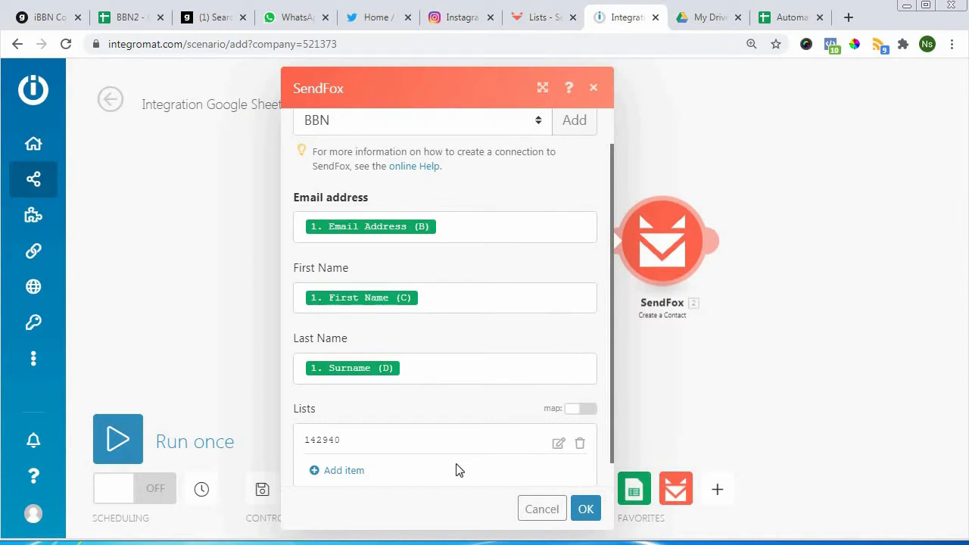
click(486, 452)
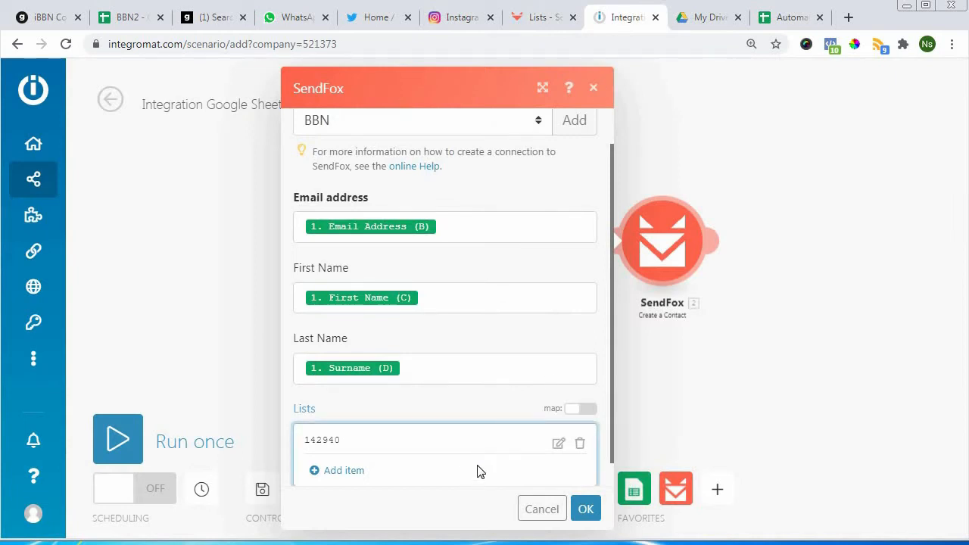
scroll(480, 462, down, 1)
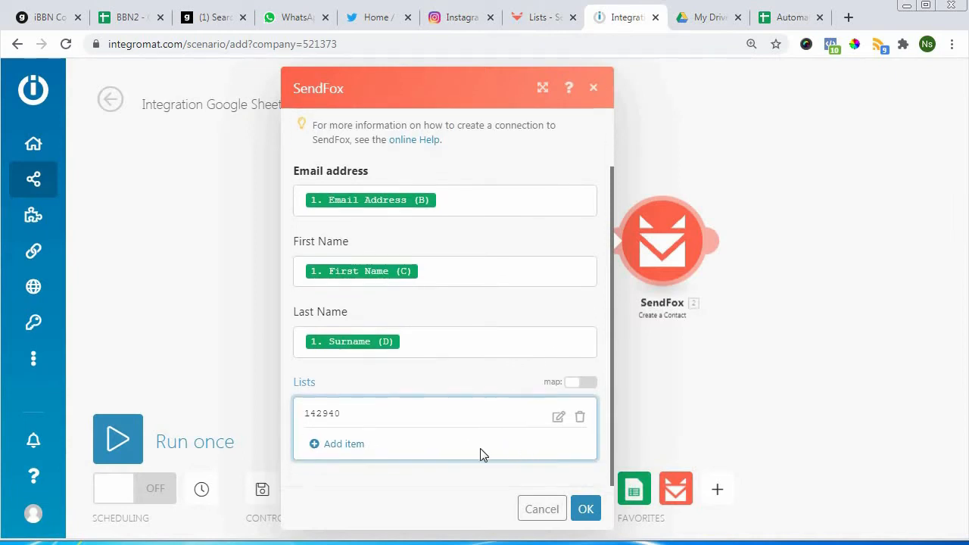
click(557, 417)
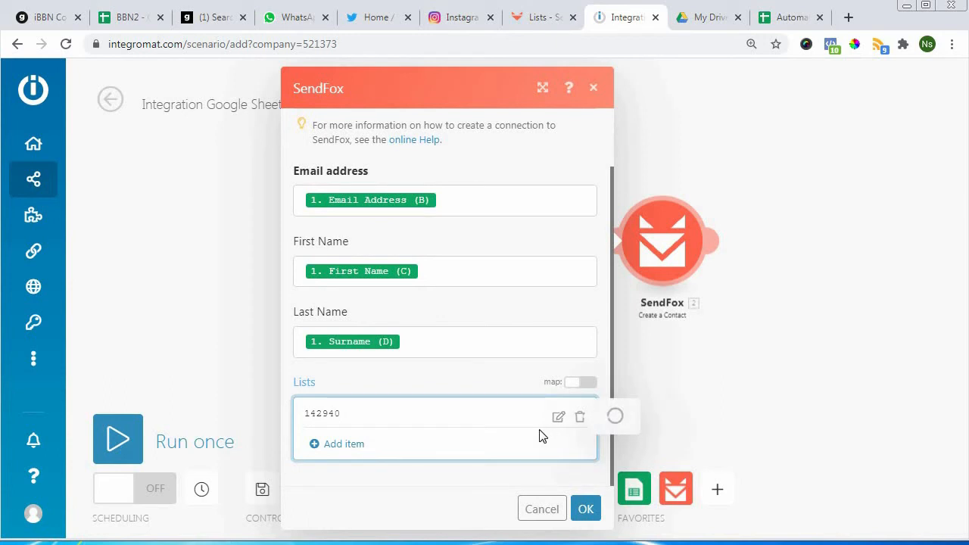
click(710, 425)
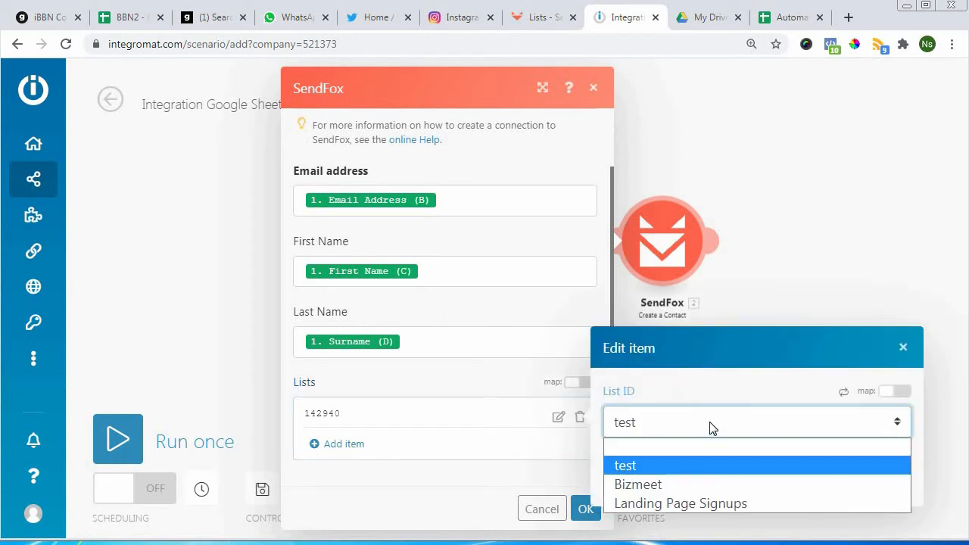
click(694, 463)
click(485, 493)
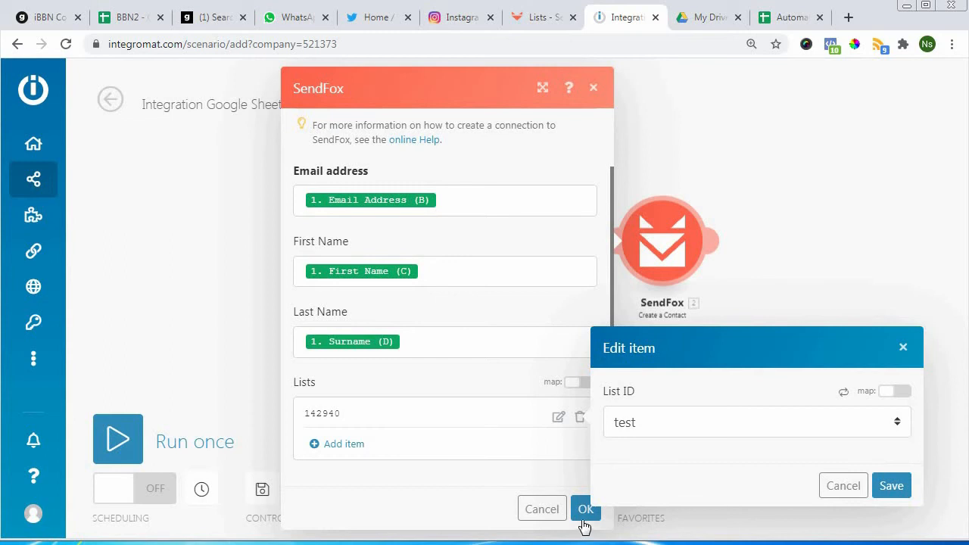
click(585, 509)
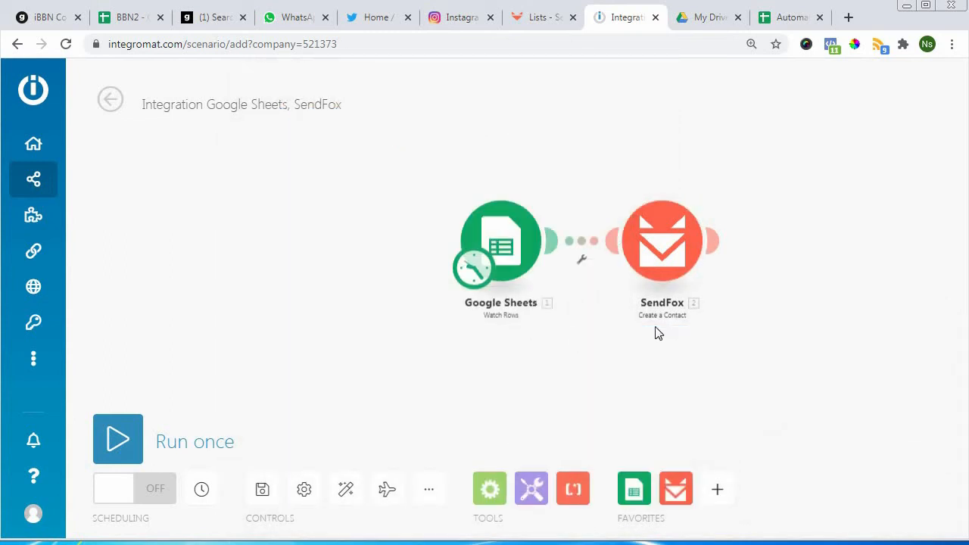
Schedule the scenario to run every day at 08.00 and accept the schedule settings.
click(473, 277)
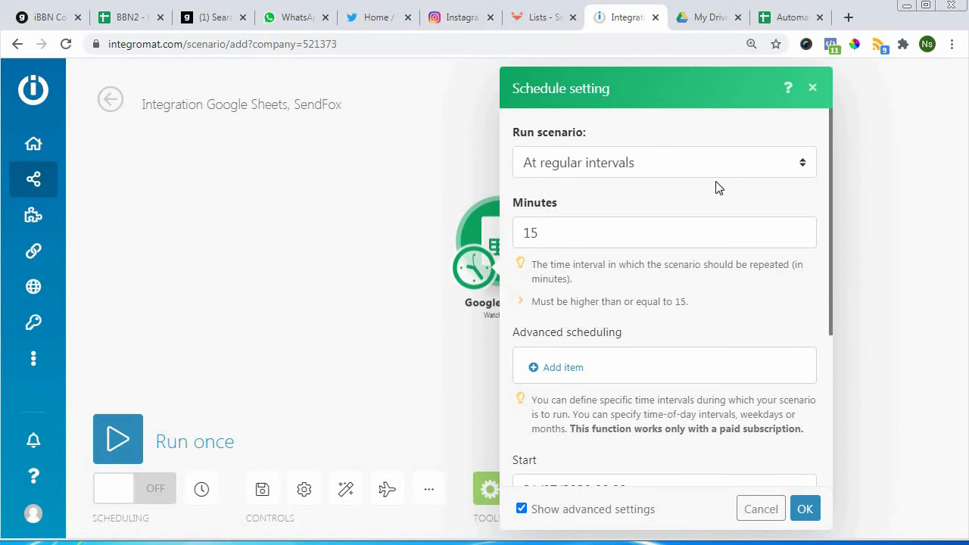
scroll(696, 317, down, 3)
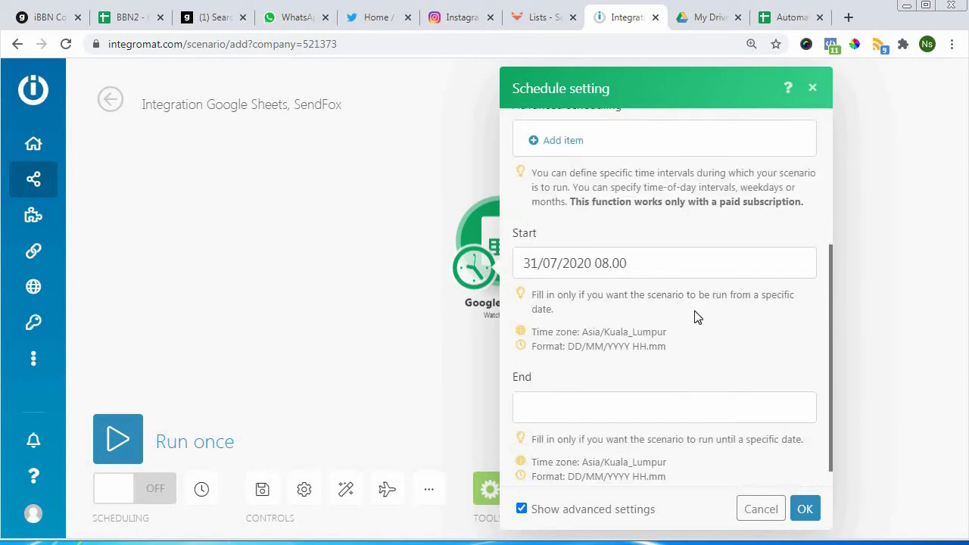
scroll(696, 317, up, 3)
click(691, 173)
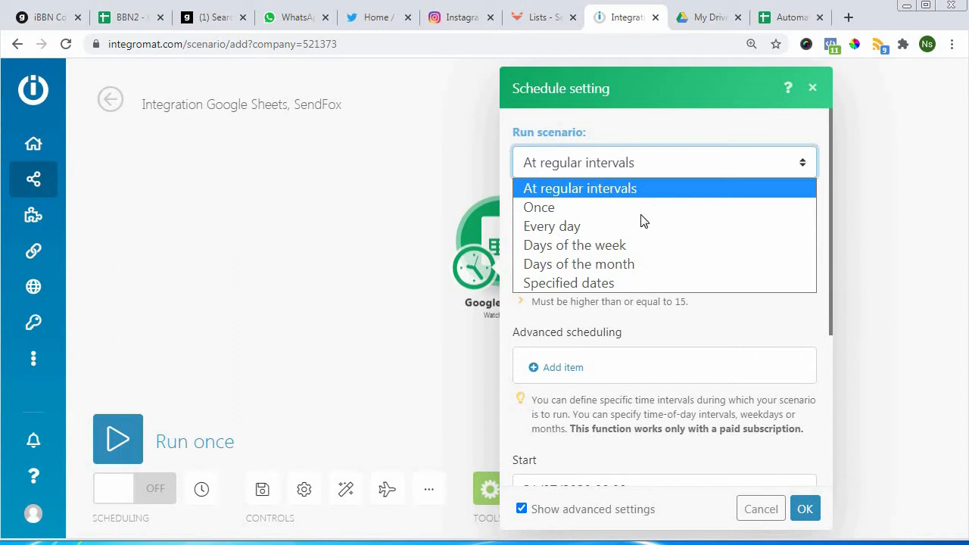
click(638, 223)
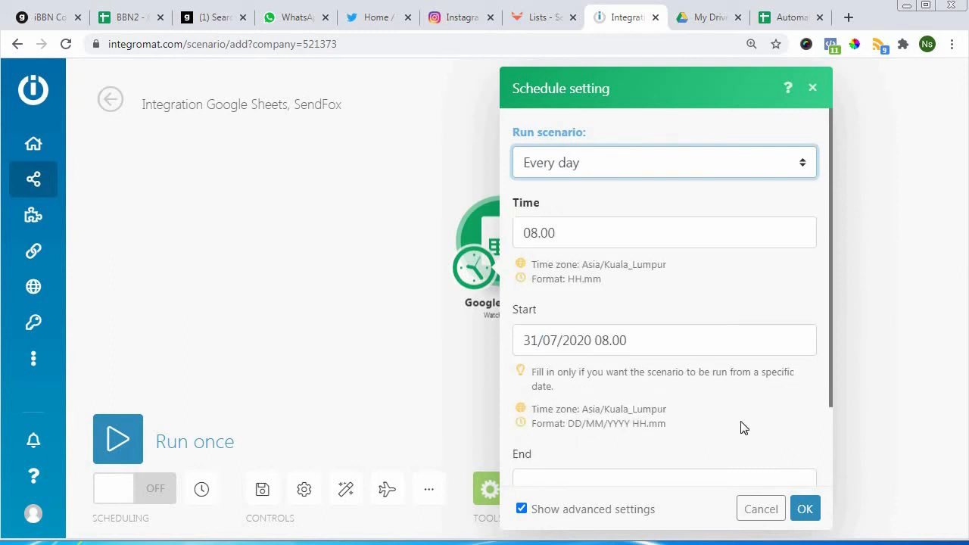
click(805, 511)
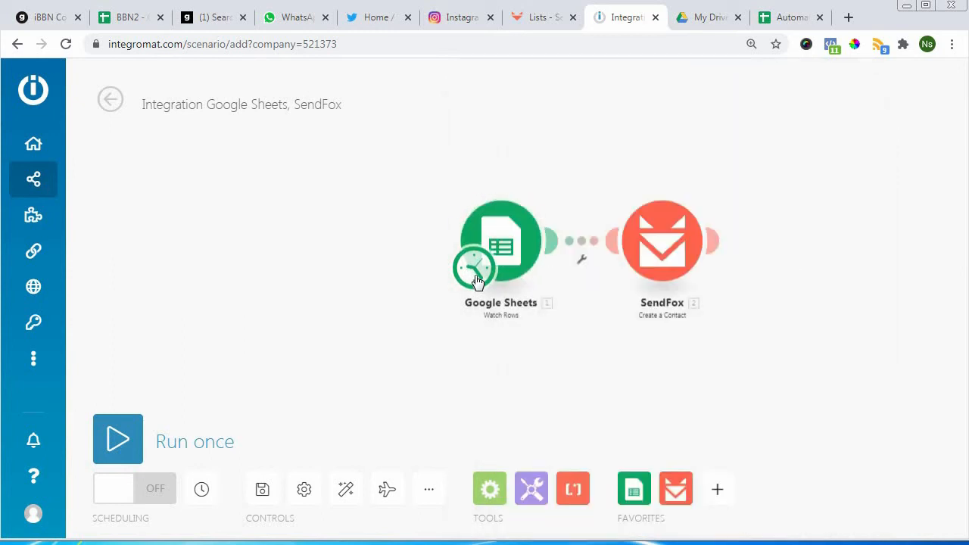
Review the scenario's schedule settings and the Google Sheets module's settings, closing each without changes.
click(477, 280)
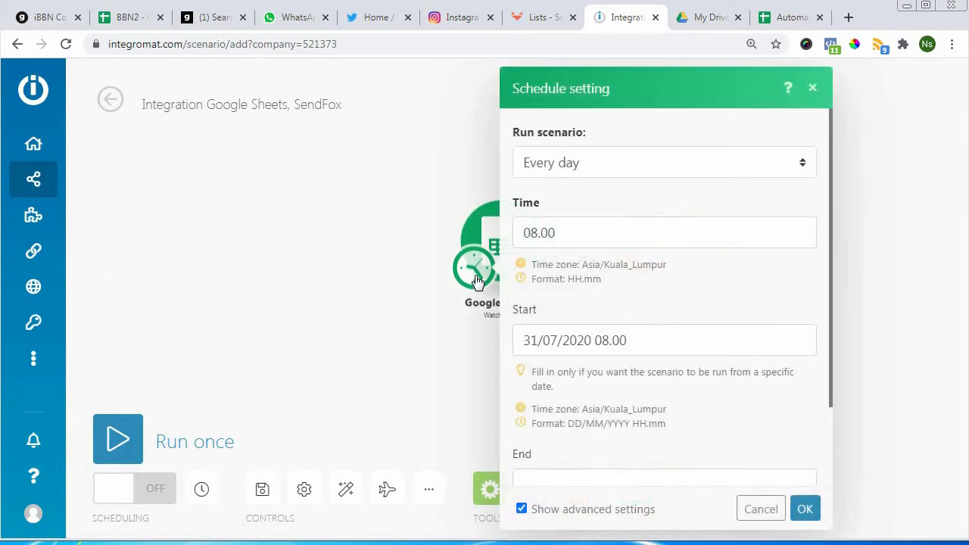
click(422, 317)
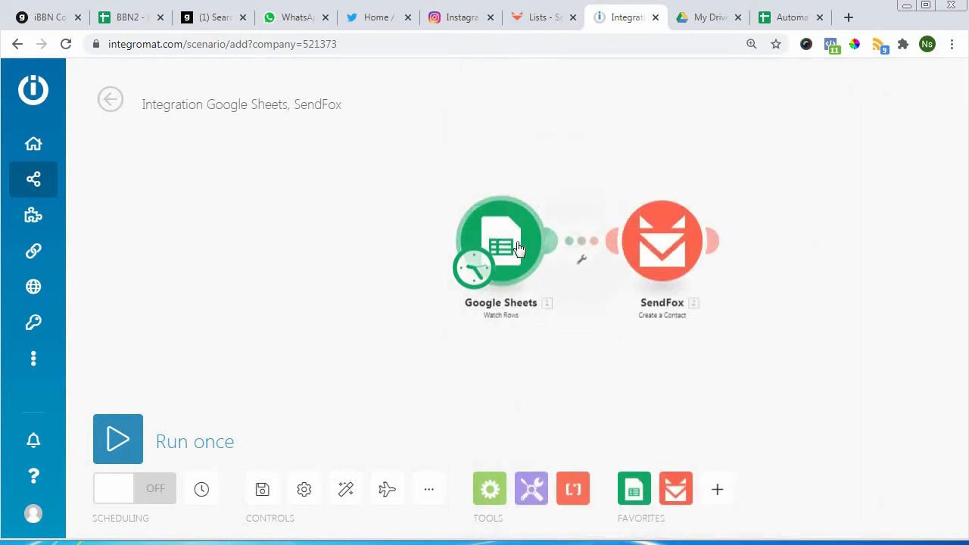
click(518, 248)
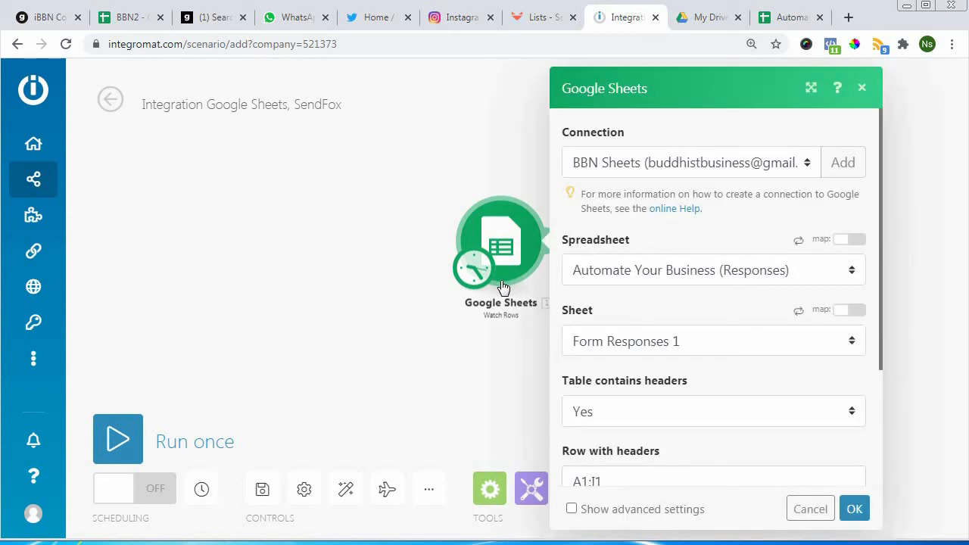
click(454, 364)
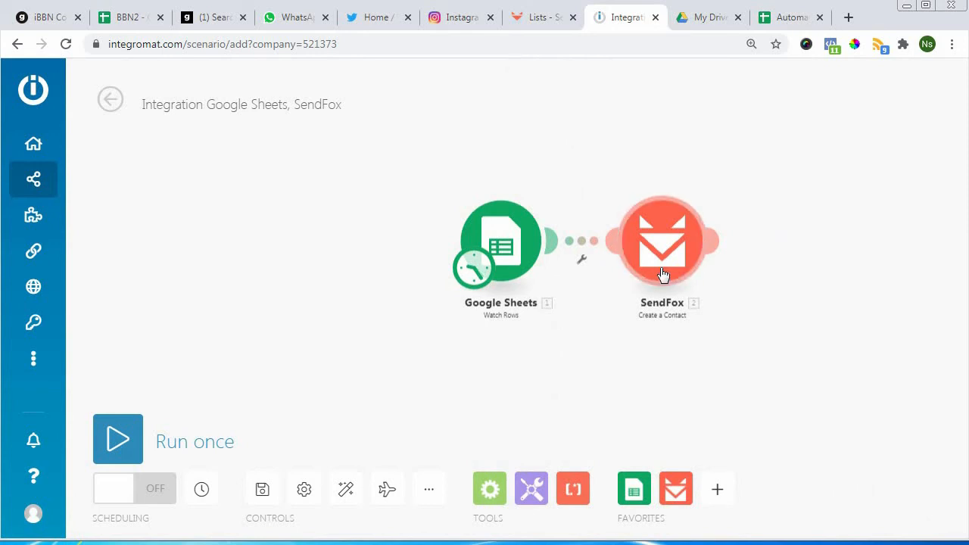
Switch to SendFox and create a new automation series that starts after a contact is added to the "test" list.
click(545, 24)
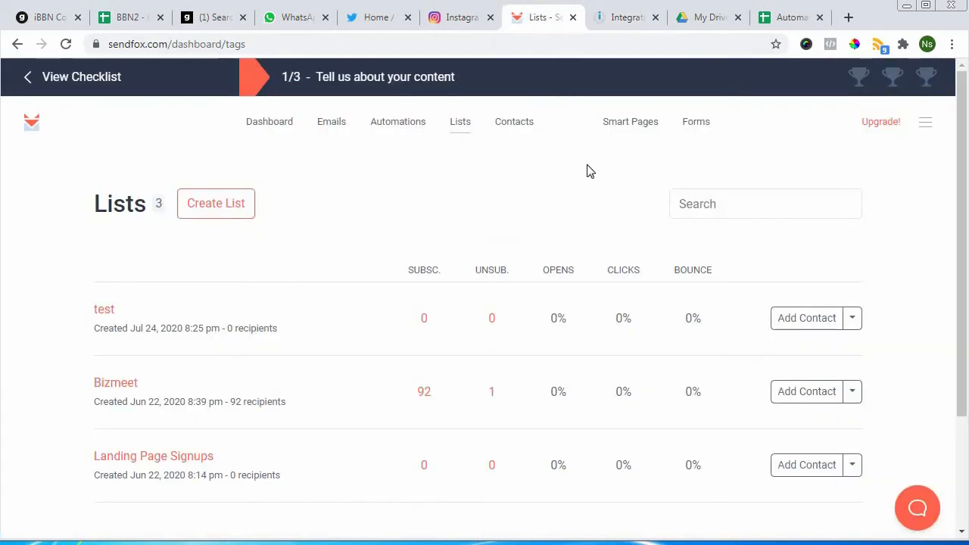
click(399, 125)
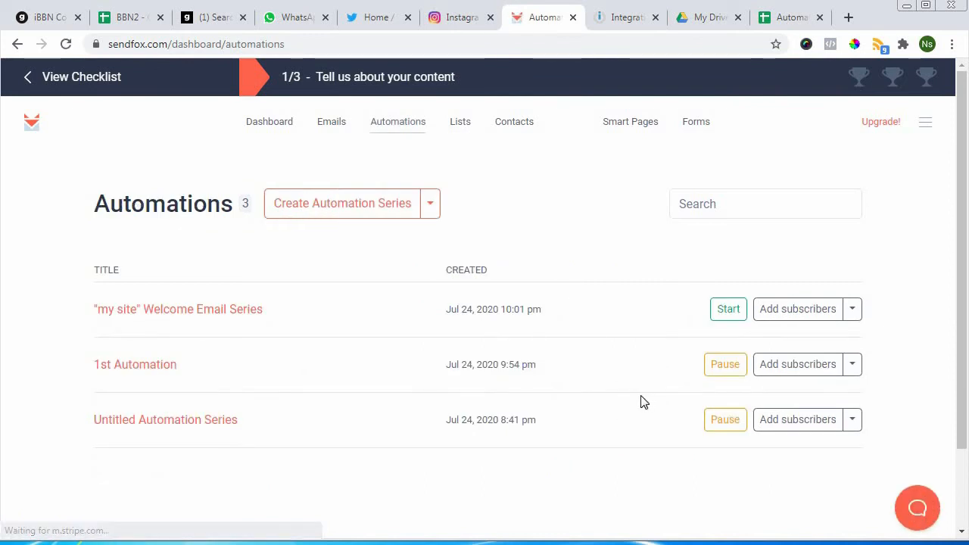
click(368, 211)
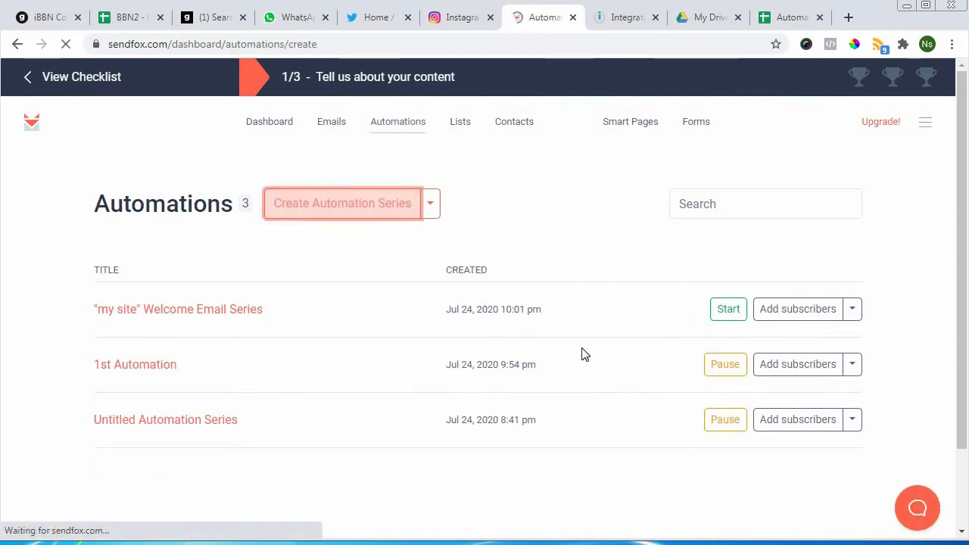
click(573, 209)
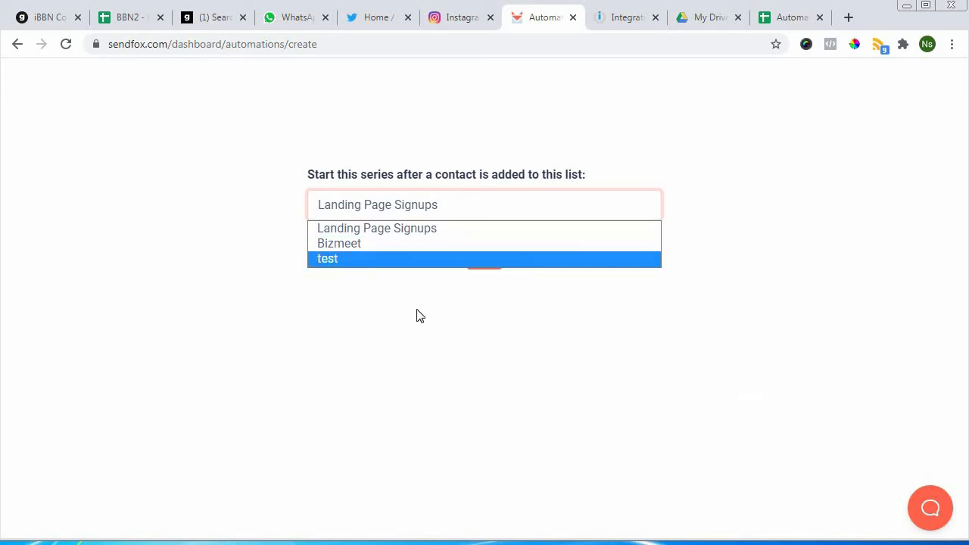
click(386, 266)
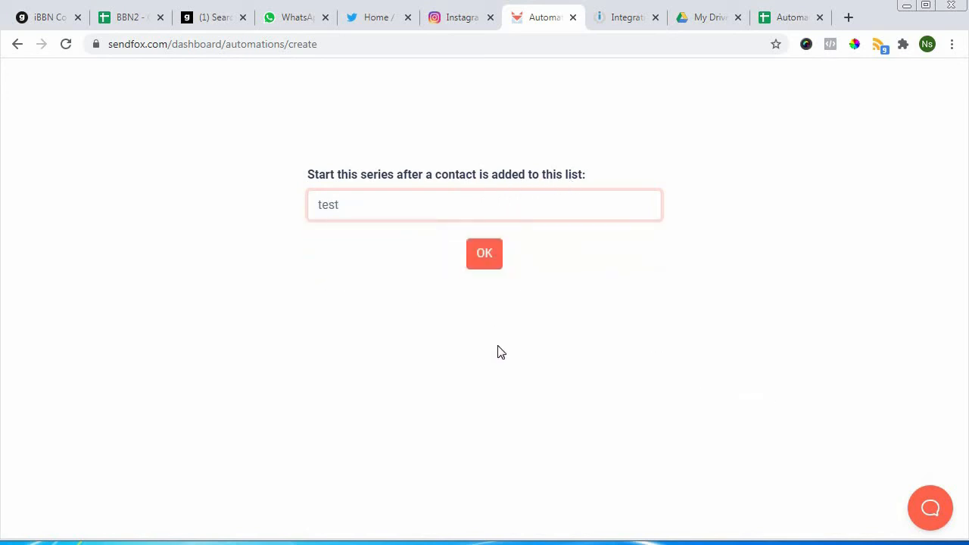
click(486, 261)
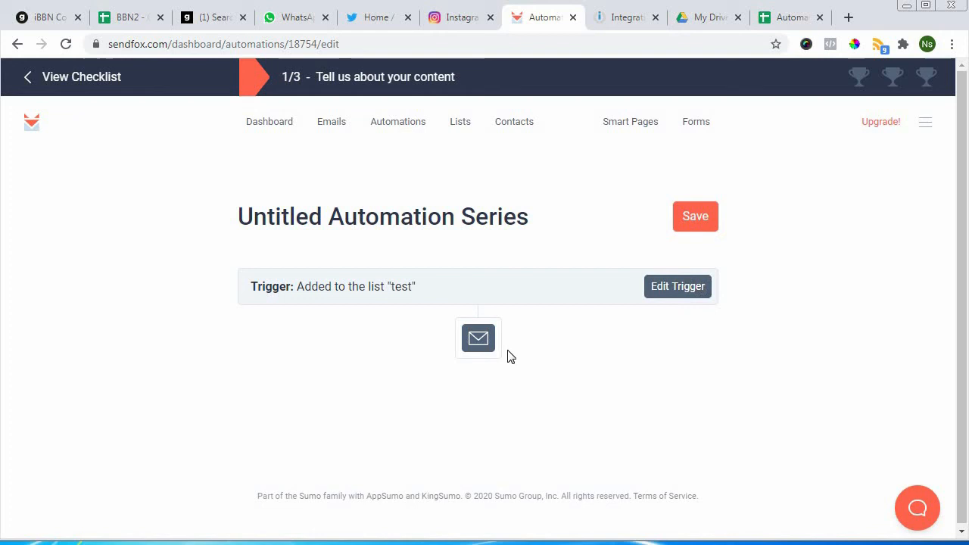
Add an email to the automation with the body "thank you for signing" and try to save it.
click(480, 346)
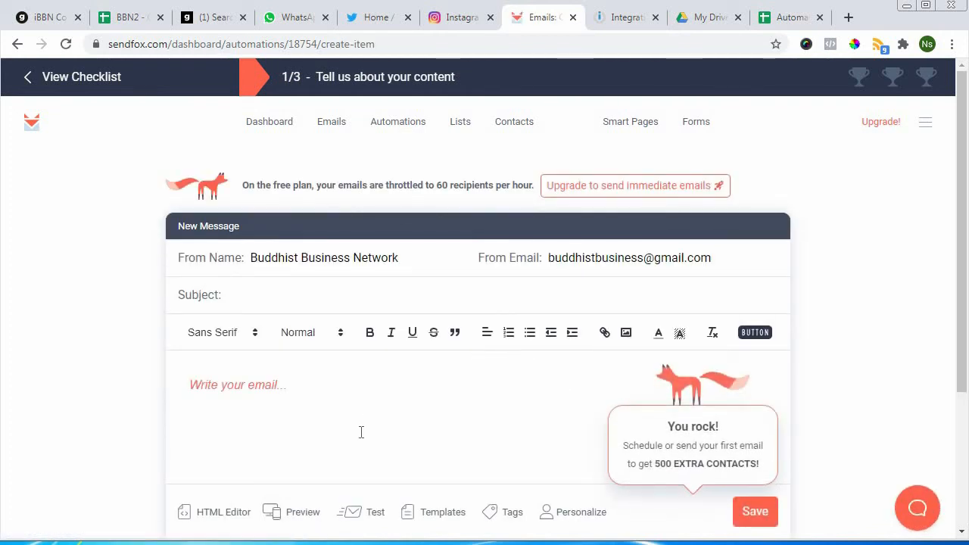
click(301, 384)
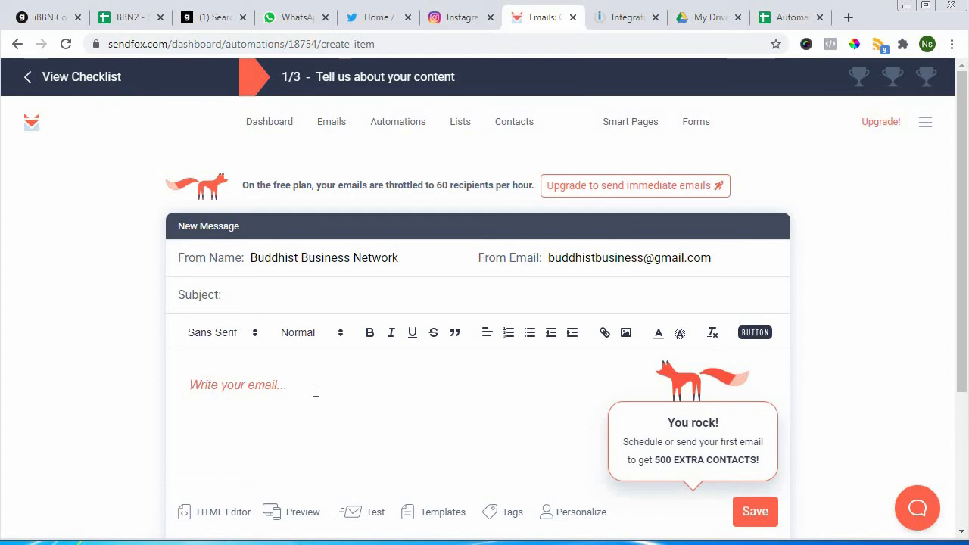
text(than)
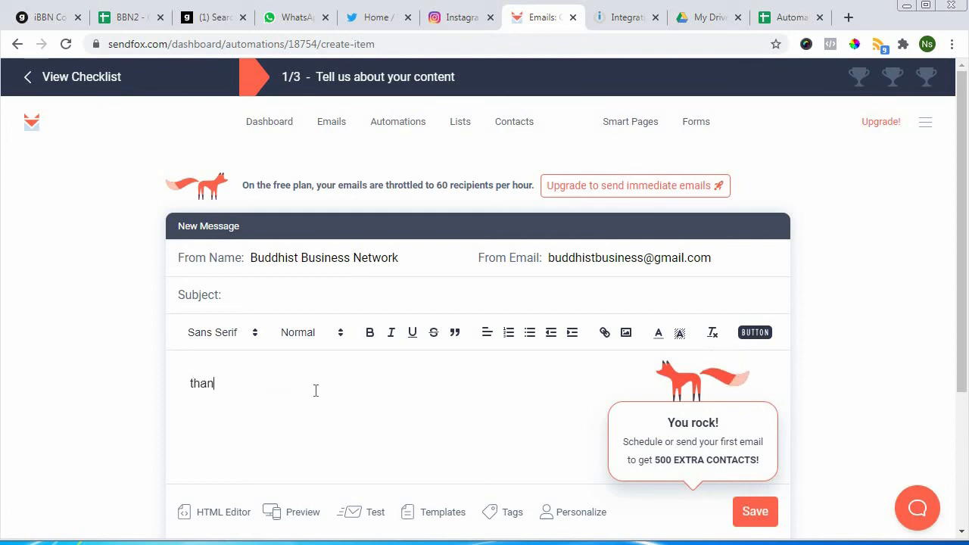
text(k you for signing)
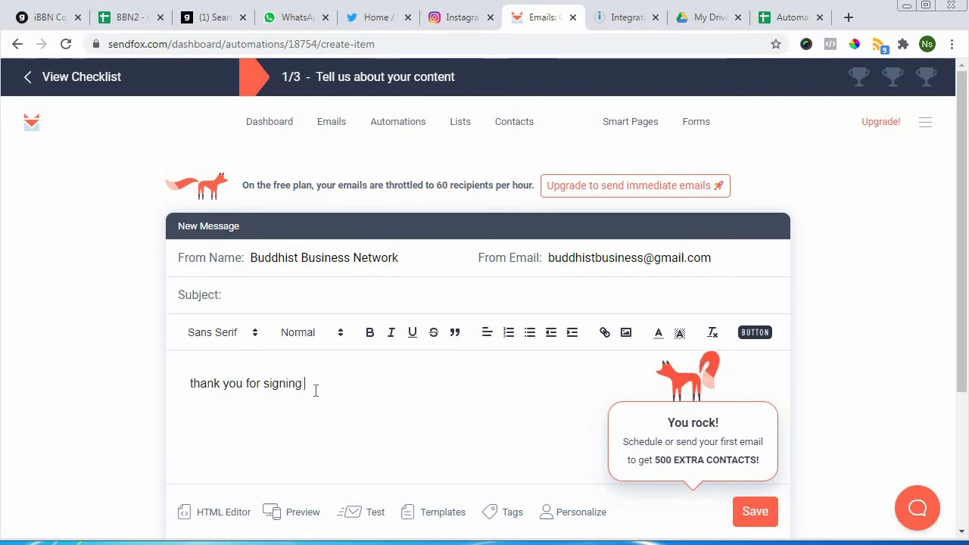
click(760, 520)
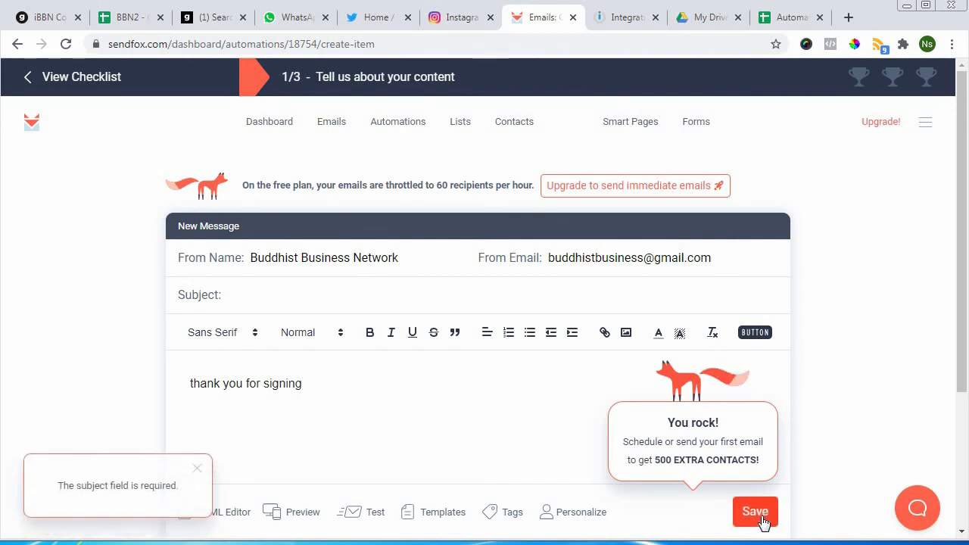
Set the email's subject to "Thank you", save the email and return to the automation.
click(292, 299)
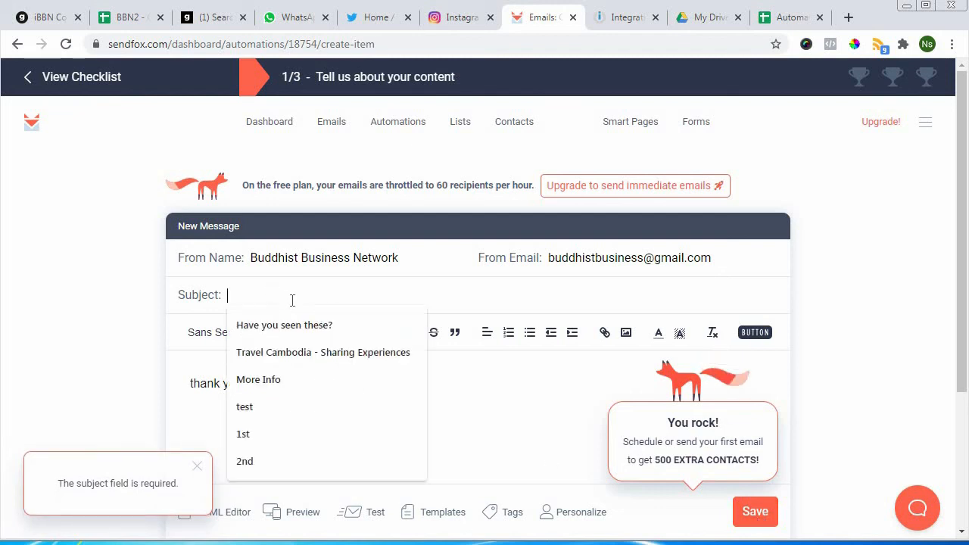
text(Thank you)
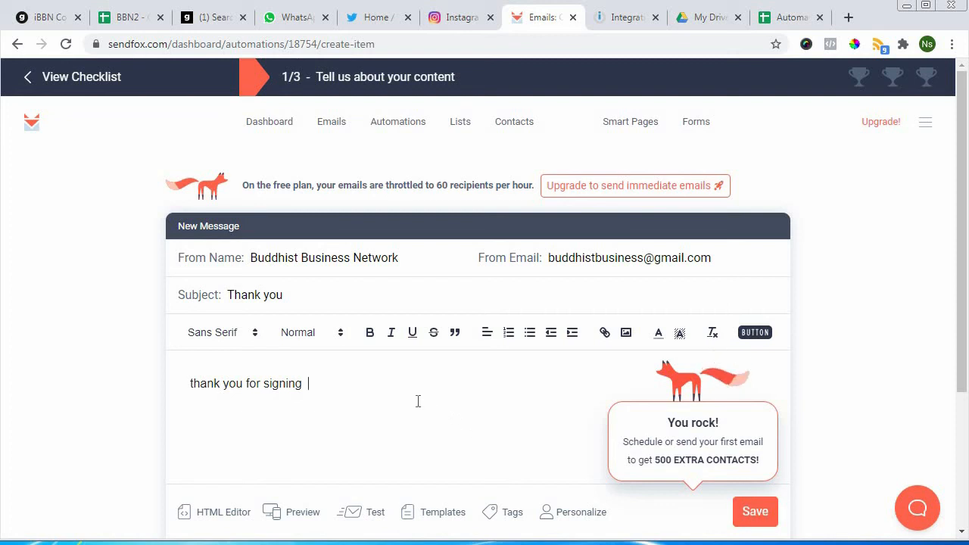
scroll(395, 387, down, 2)
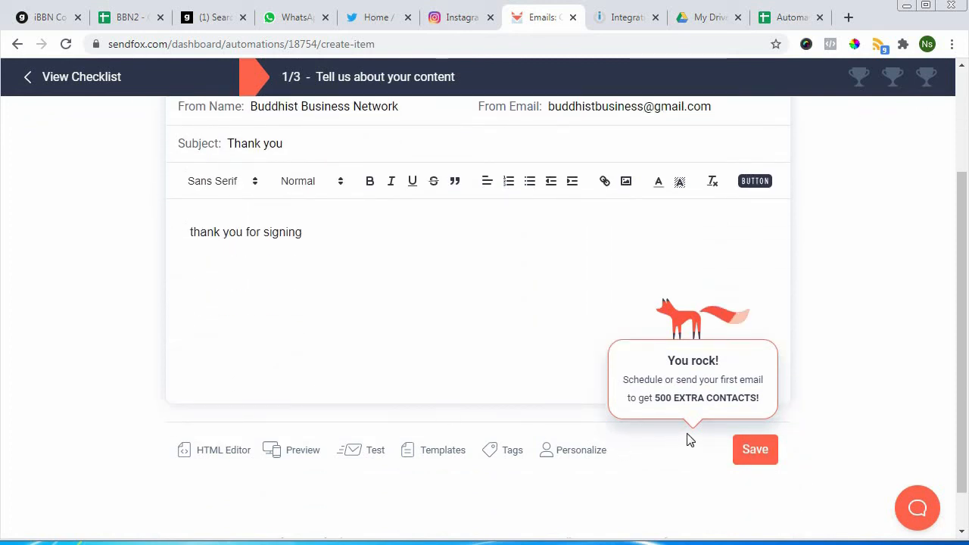
click(748, 460)
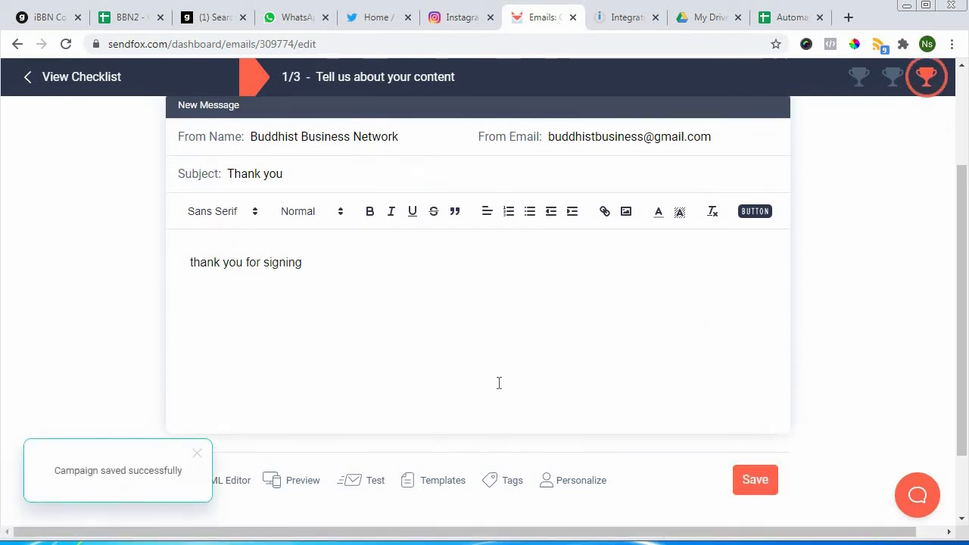
scroll(824, 274, up, 2)
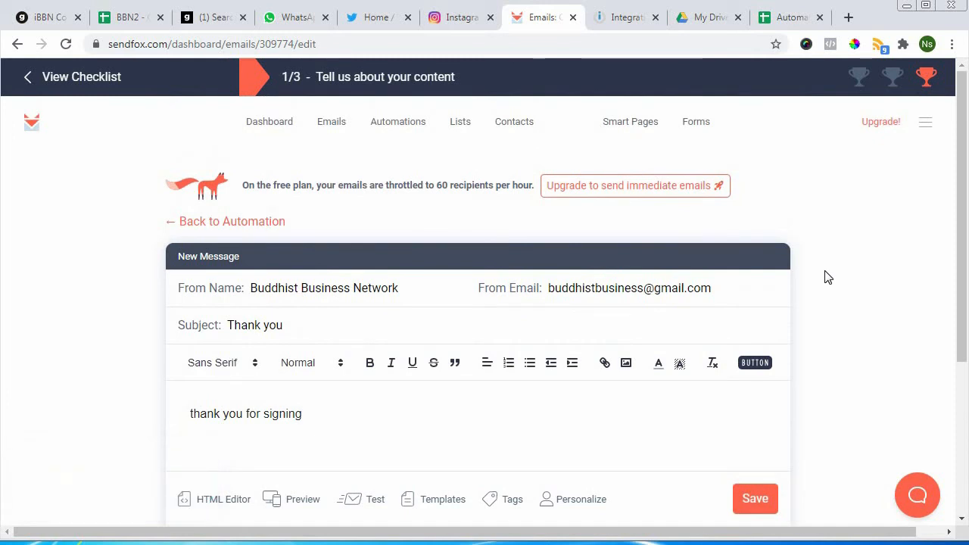
scroll(824, 277, down, 2)
scroll(778, 268, up, 2)
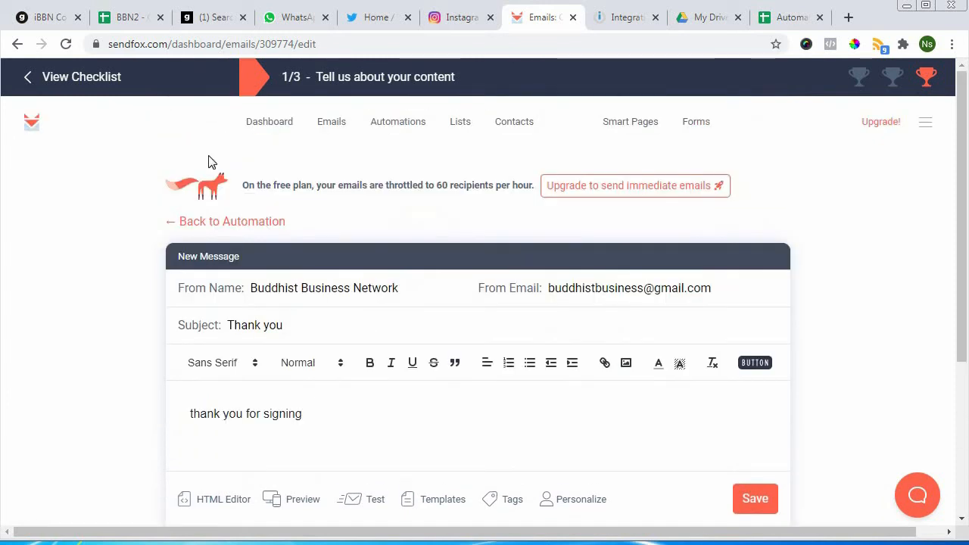
click(212, 222)
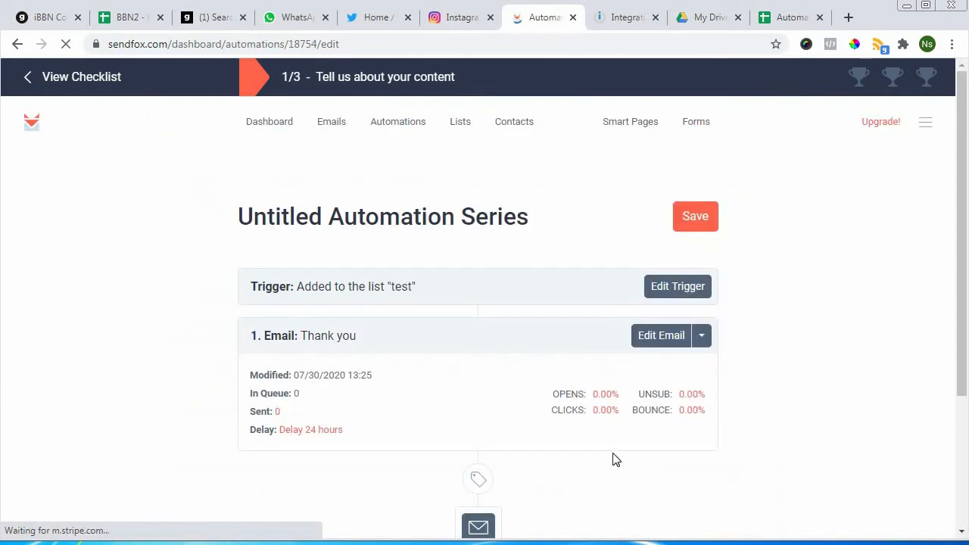
Add a rule below the first email that adds the contact to the "Bizmeet" list when the last email was opened, and save it.
scroll(716, 291, down, 1)
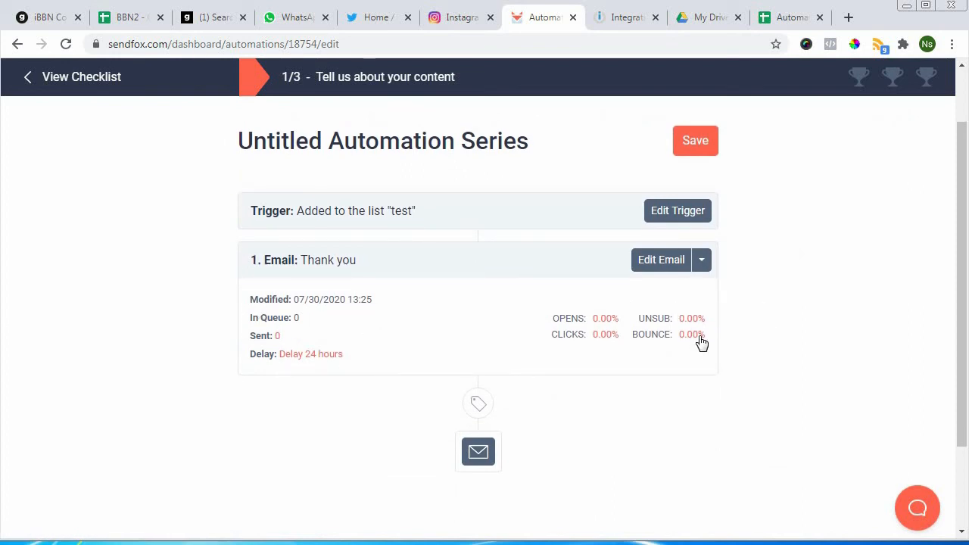
scroll(605, 411, down, 1)
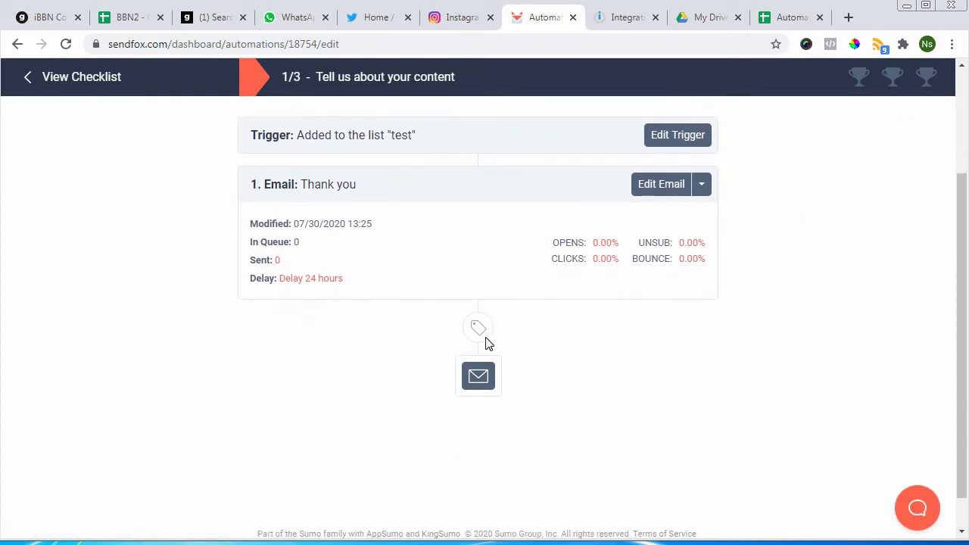
click(478, 330)
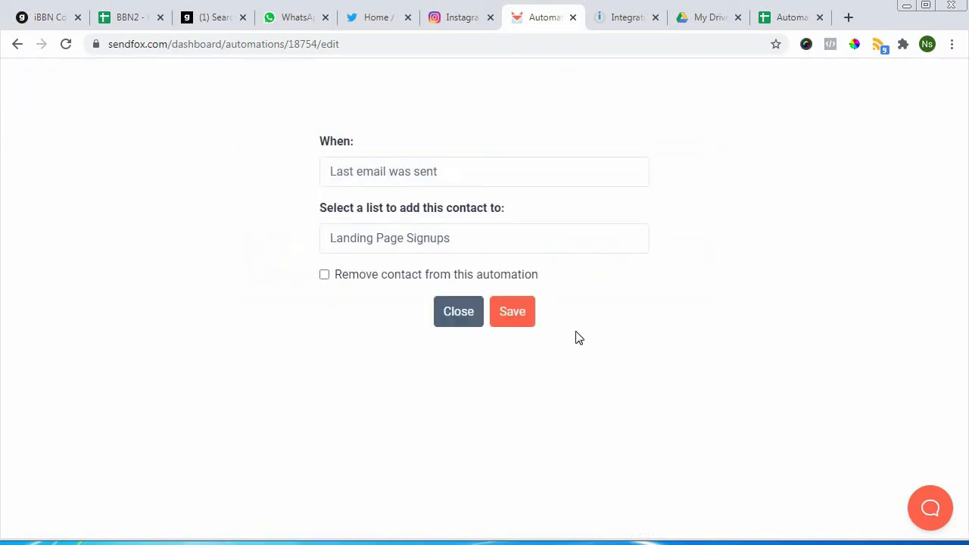
click(507, 175)
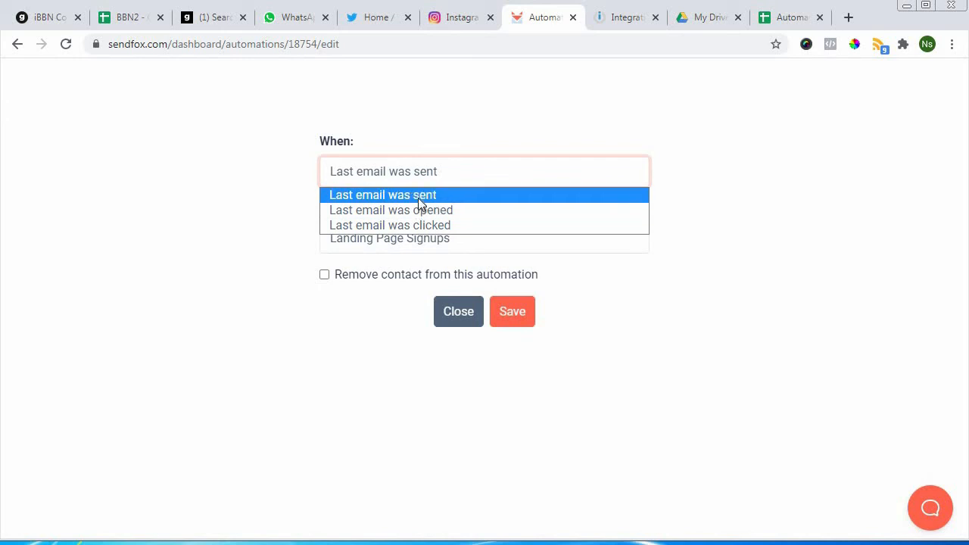
click(469, 218)
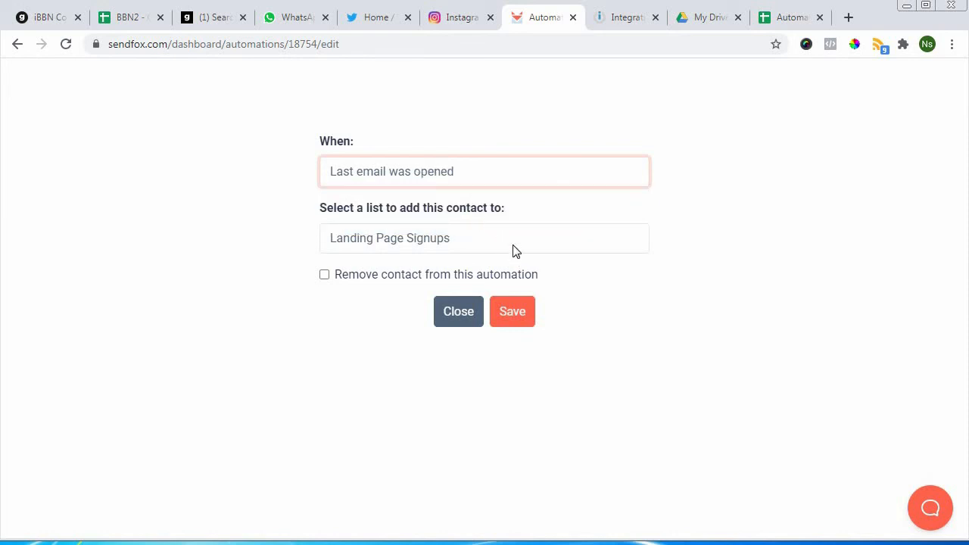
click(512, 245)
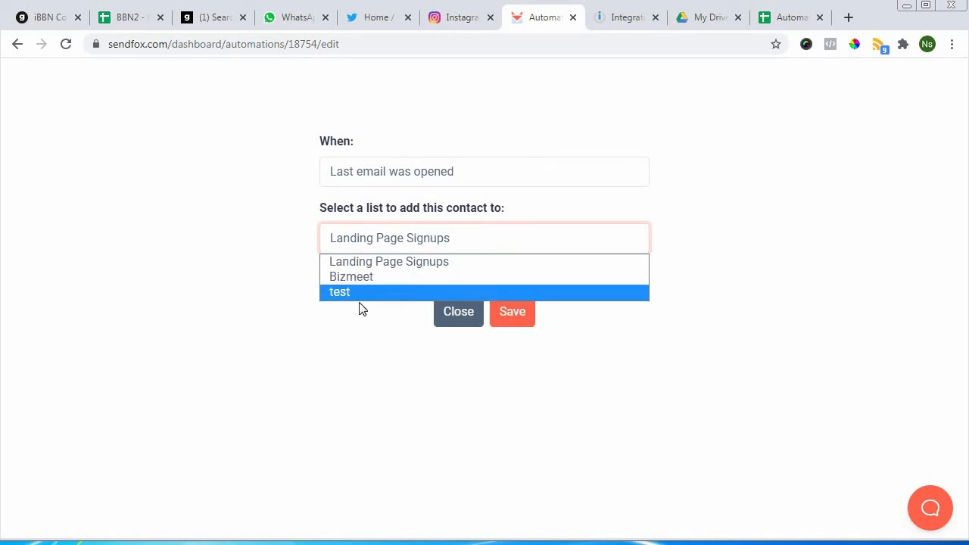
click(362, 279)
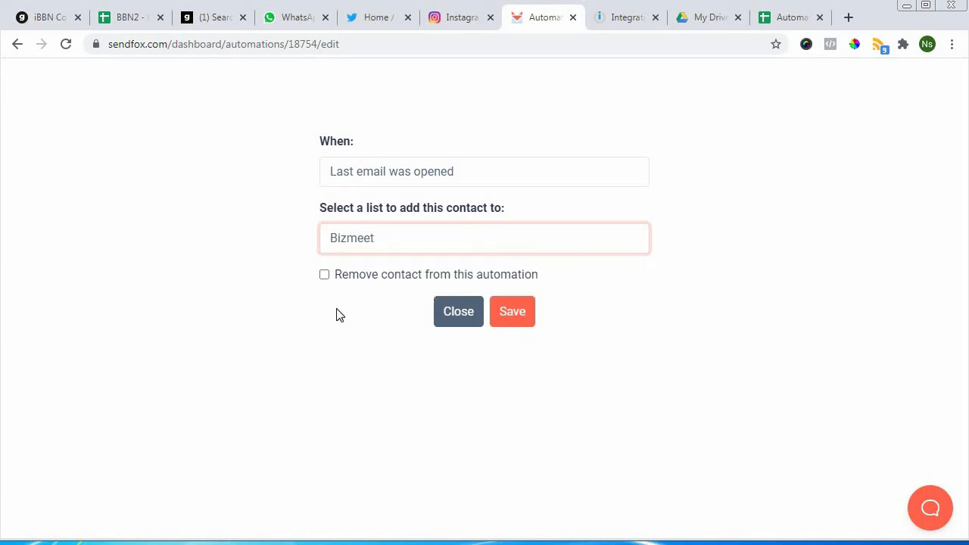
click(518, 321)
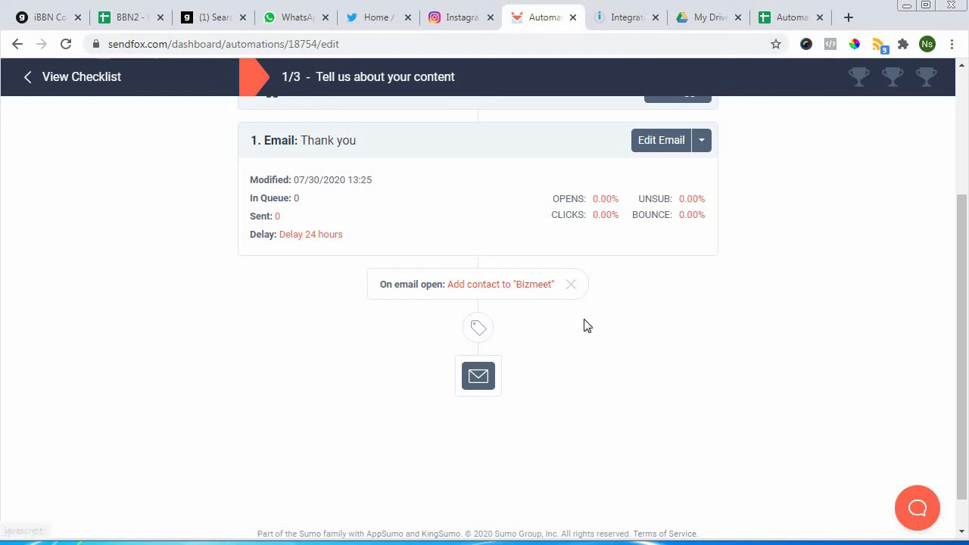
Add and save a second email with the subject "2nd email" and the body "Promote new car", and return to the automation.
click(478, 376)
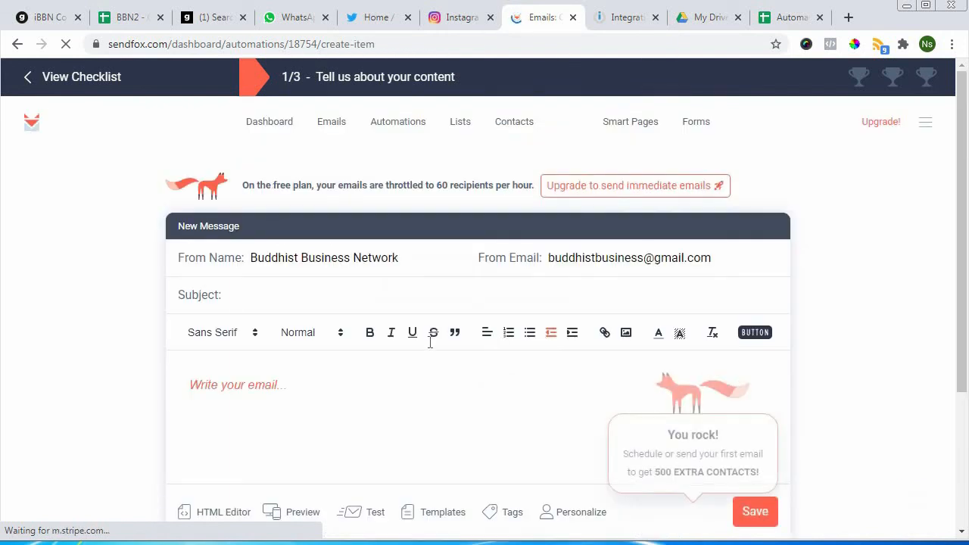
scroll(318, 317, down, 1)
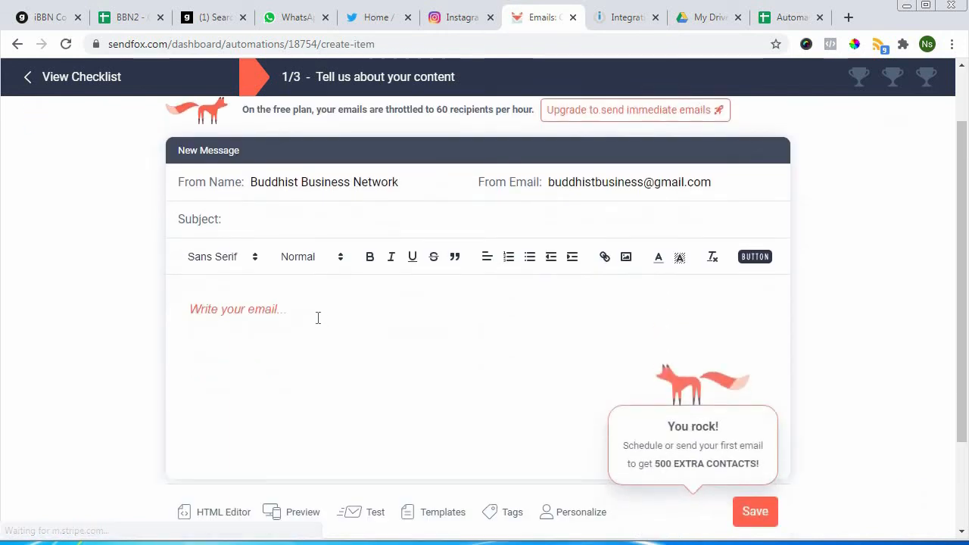
click(292, 221)
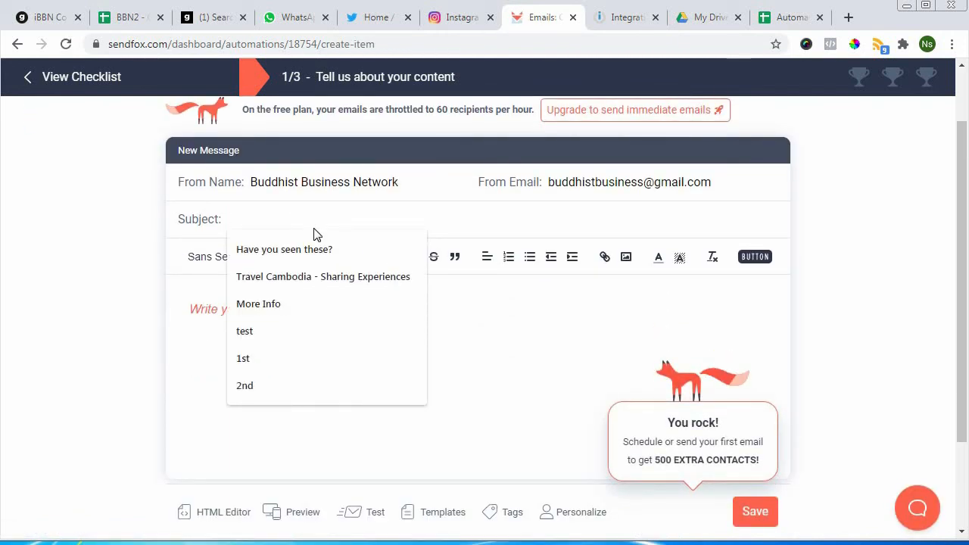
text(2nd email)
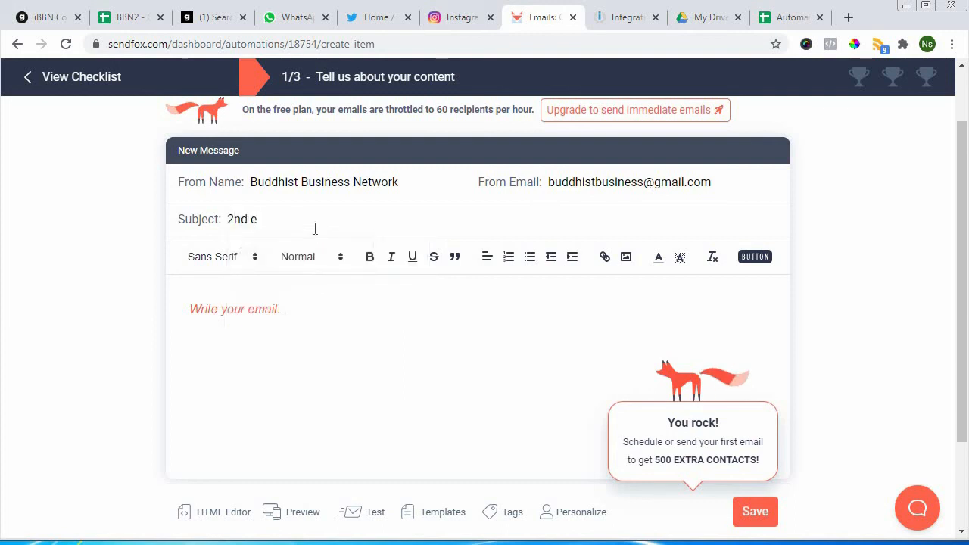
click(306, 315)
text(Promote )
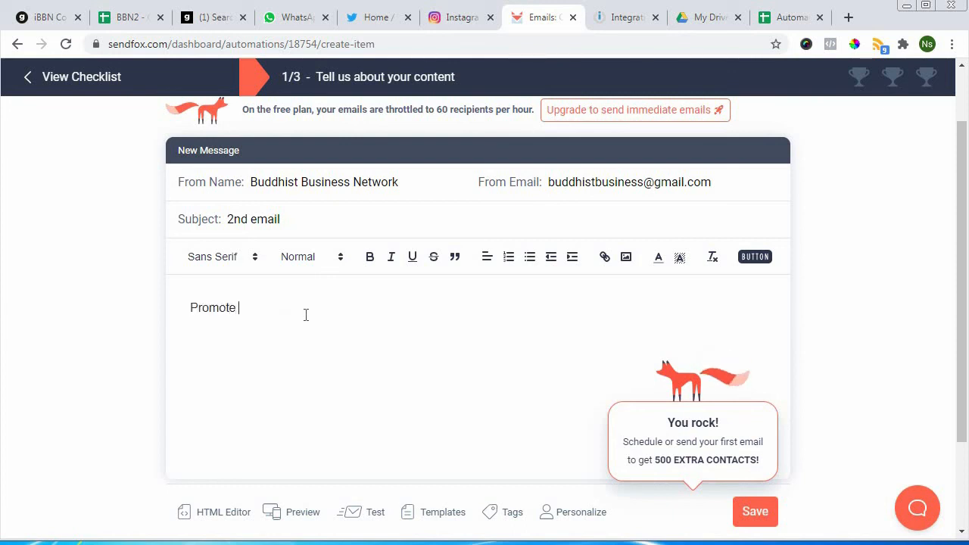
text(new car)
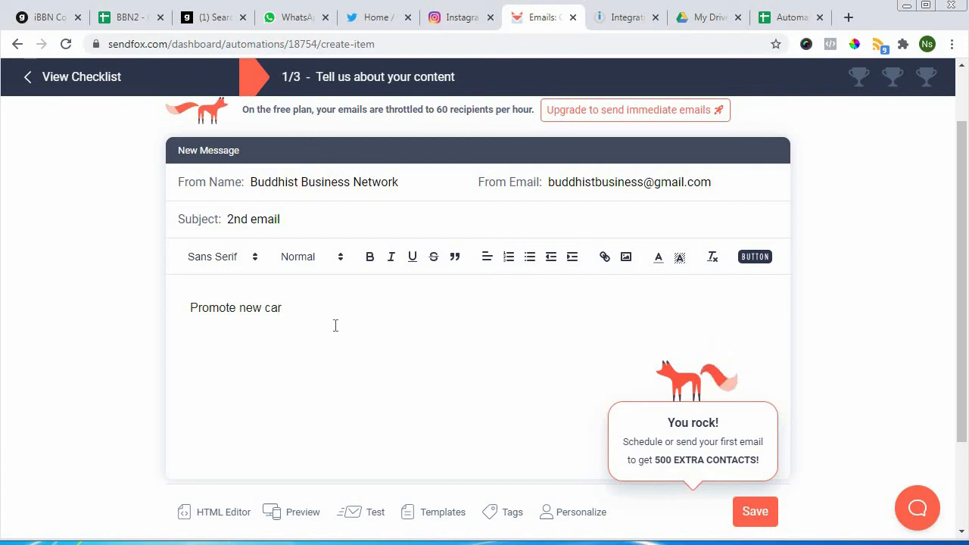
click(757, 520)
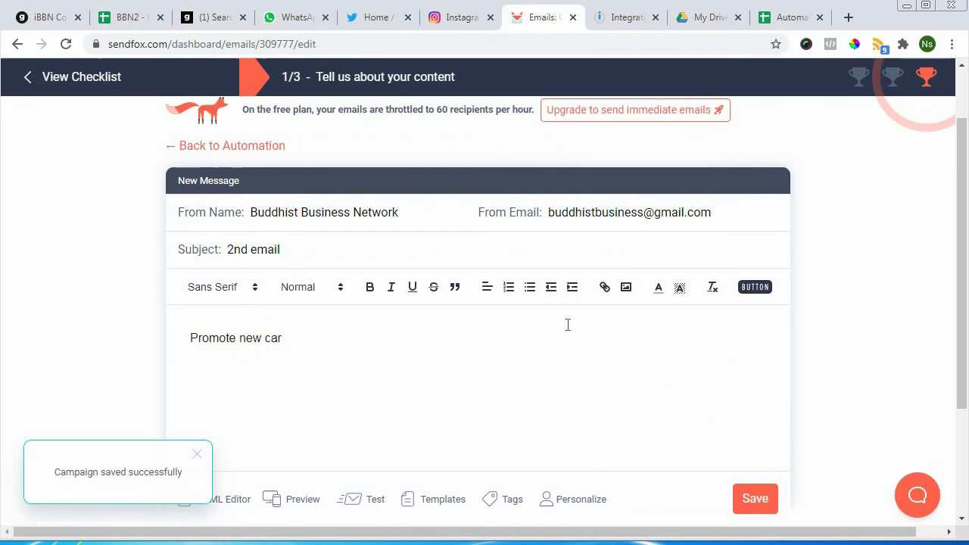
click(192, 145)
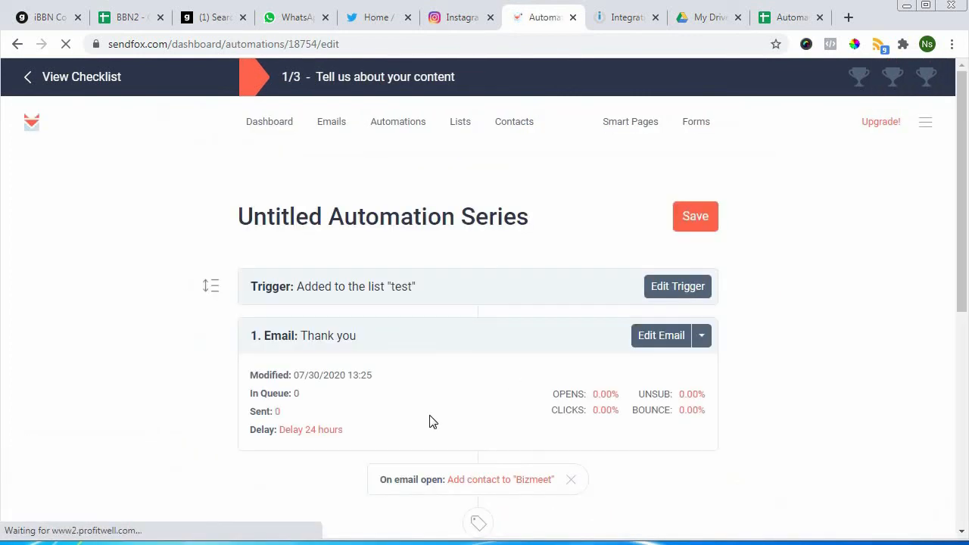
scroll(430, 422, down, 3)
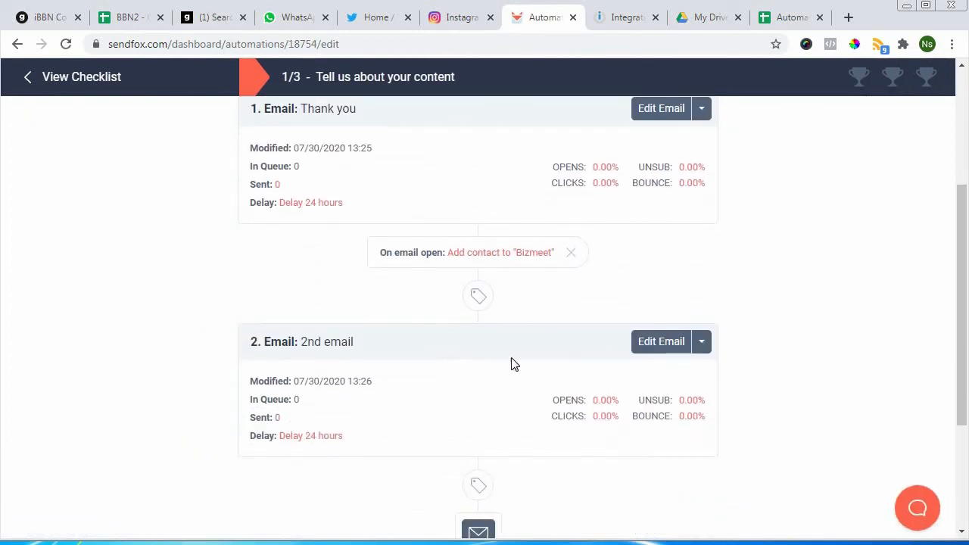
Review the automation series from its trigger through both emails and the email-open rule, and switch back to the Integromat scenario.
scroll(513, 364, up, 2)
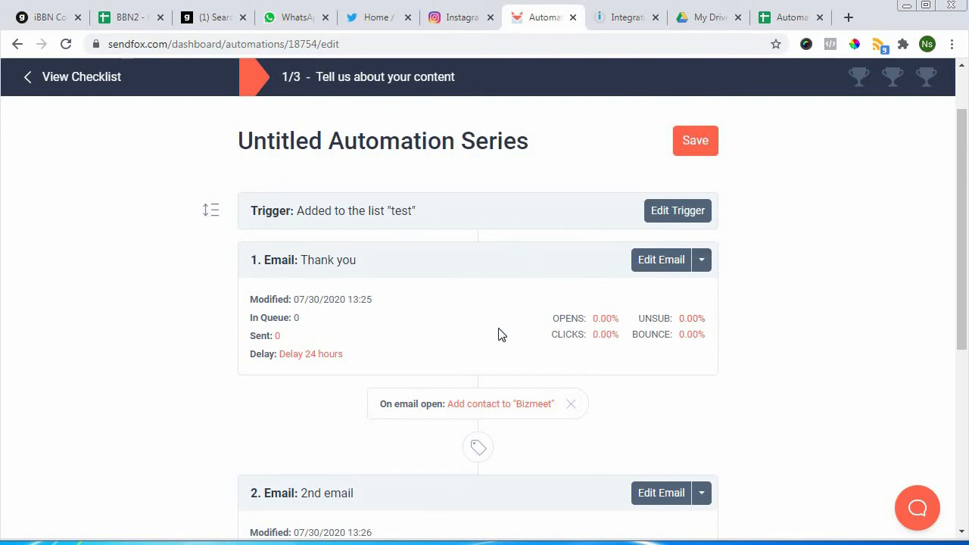
scroll(498, 334, down, 2)
scroll(426, 274, up, 1)
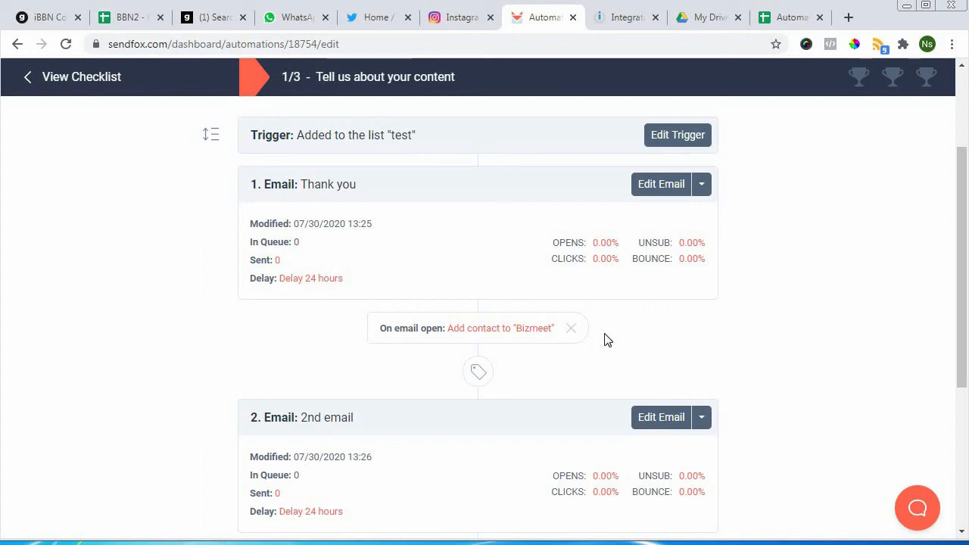
scroll(617, 344, down, 1)
scroll(512, 372, down, 1)
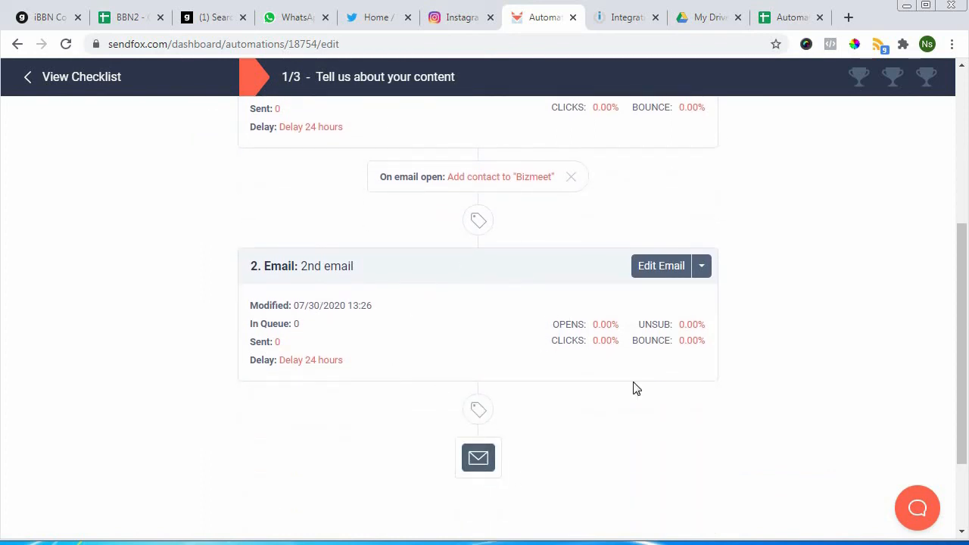
scroll(654, 431, up, 1)
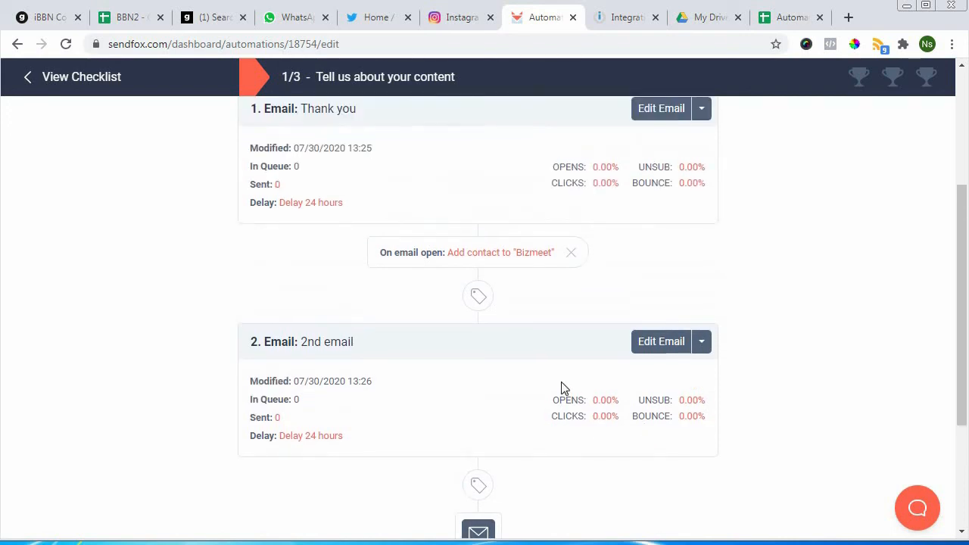
scroll(503, 376, down, 2)
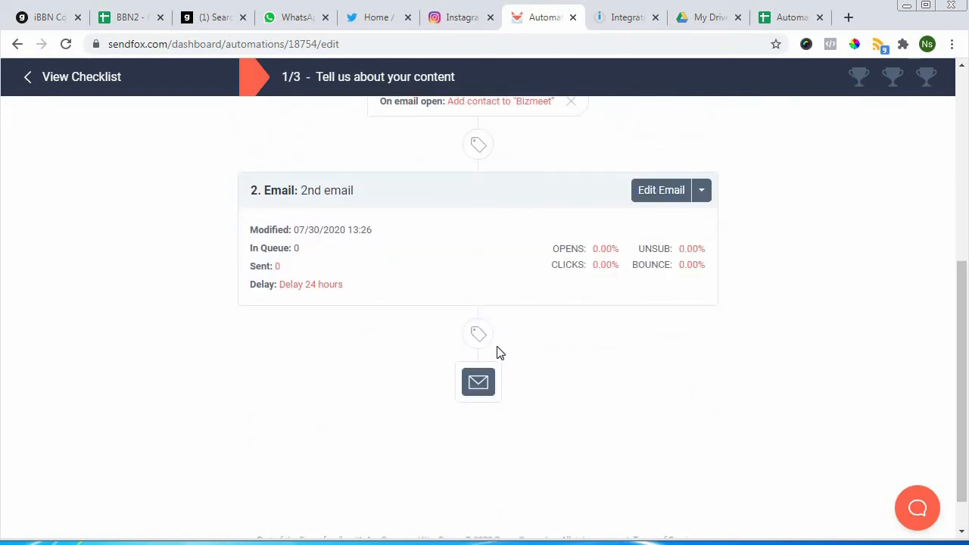
scroll(519, 369, up, 3)
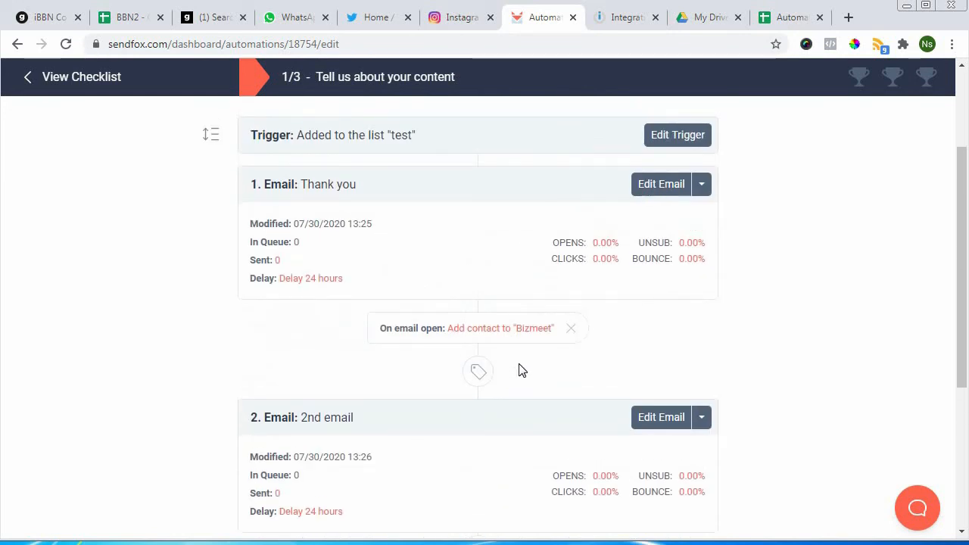
scroll(519, 370, down, 3)
scroll(519, 370, up, 4)
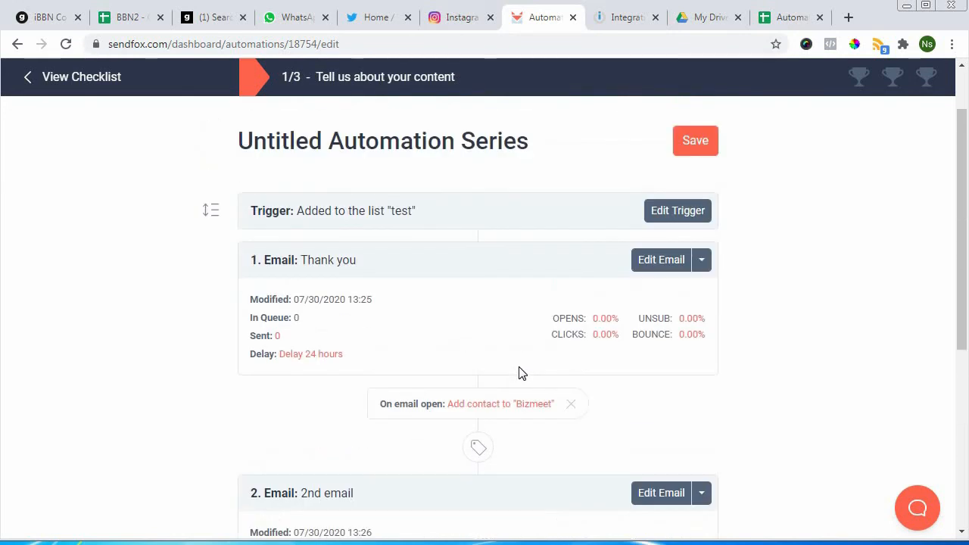
scroll(519, 372, up, 1)
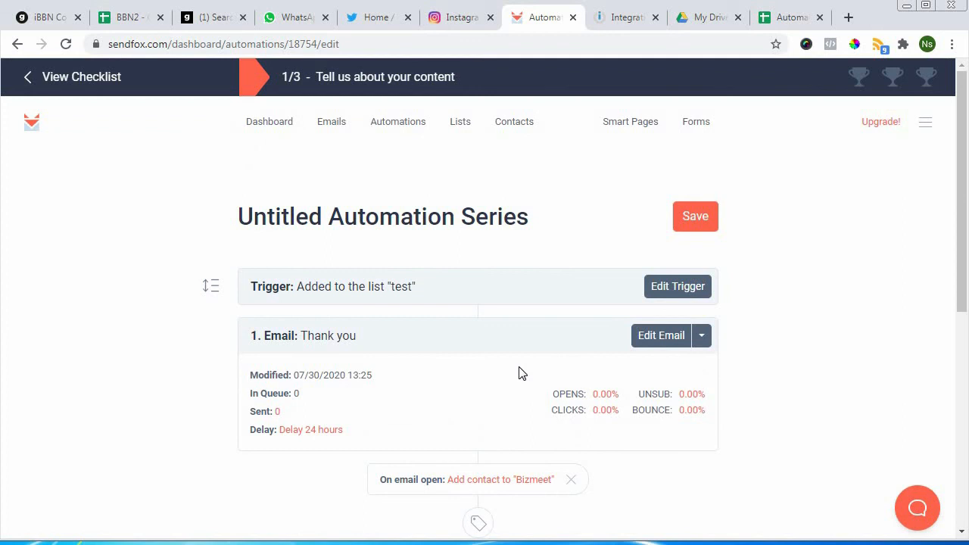
click(622, 19)
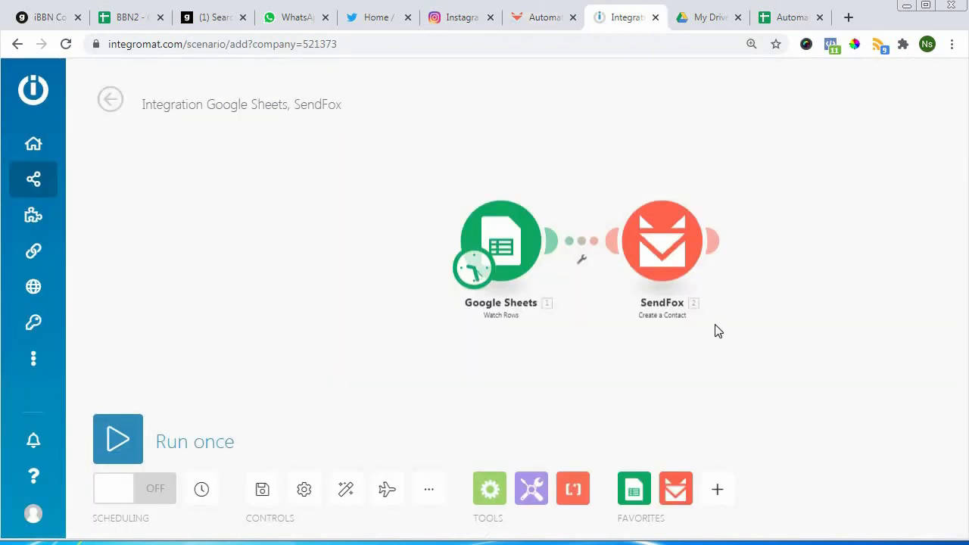